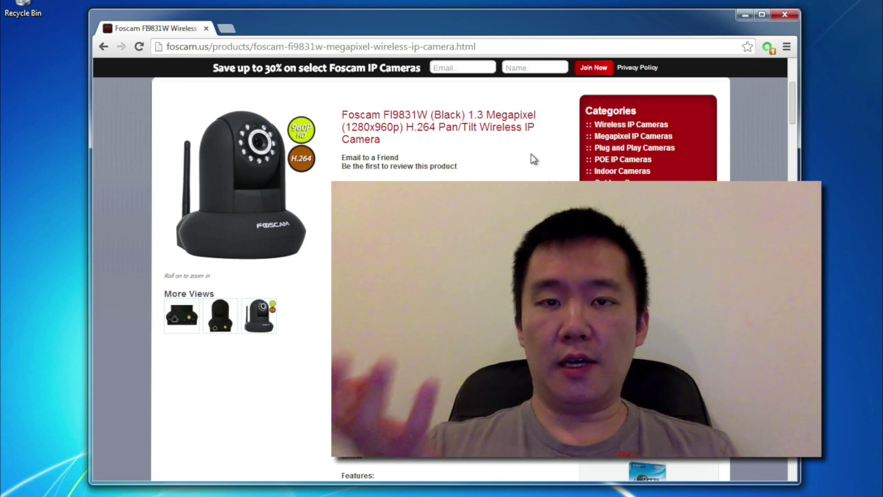
Step: Open the Foscam site's Support page and find the CD Installation Software (IP Camera Tools) section
scroll(533, 159, "up", 2)
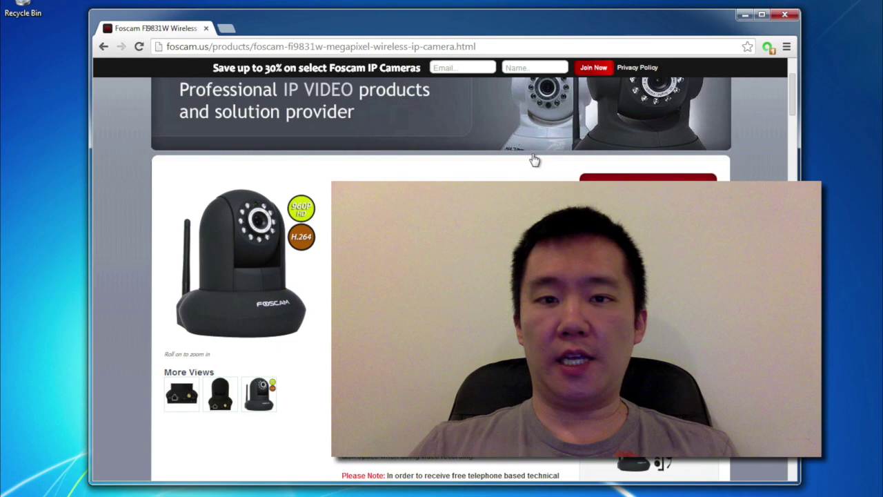
scroll(533, 158, "up", 3)
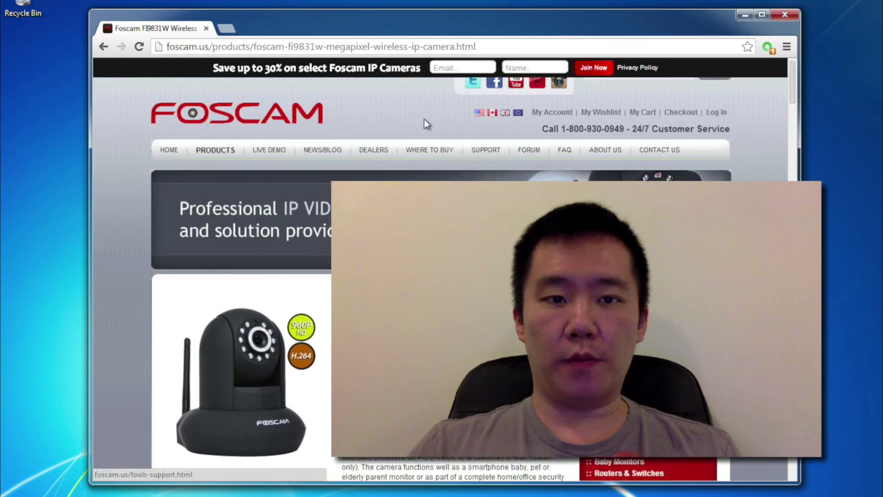
scroll(424, 120, "up", 1)
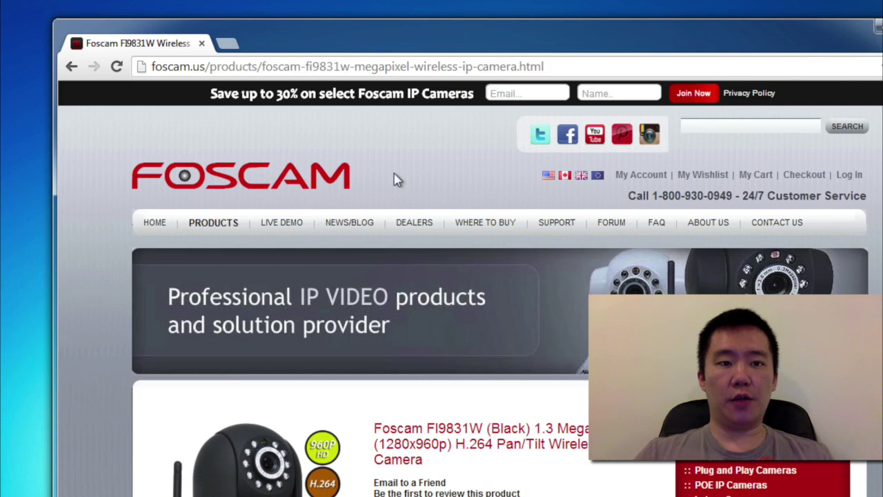
left_click(552, 228)
scroll(389, 428, "down", 2)
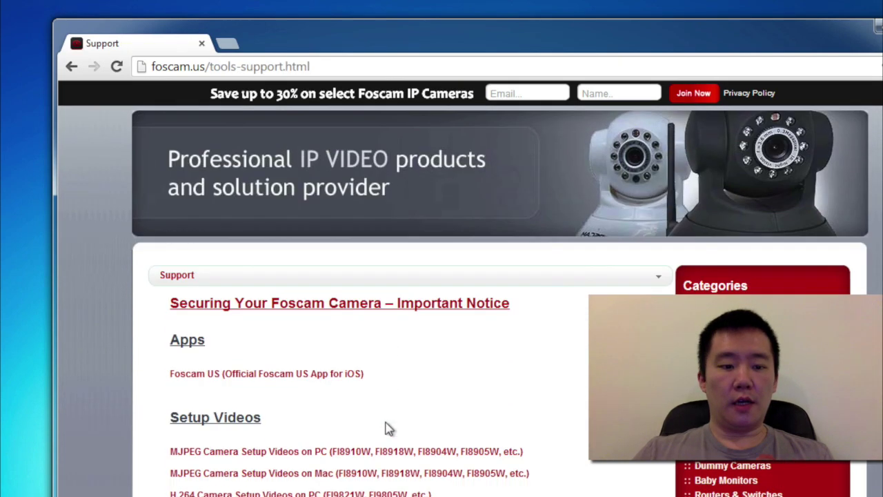
scroll(389, 428, "down", 3)
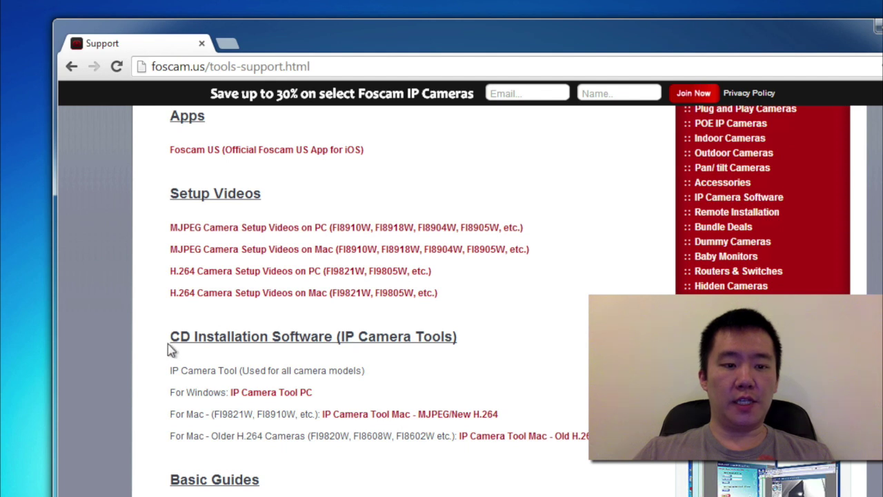
scroll(379, 373, "down", 1)
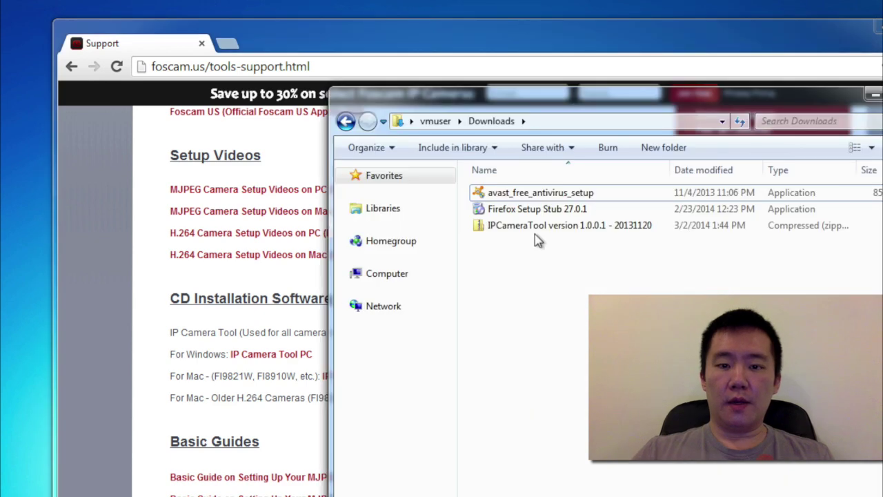
Step: Extract the downloaded archive "IPCameraTool version 1.0.0.1 - 20131120" into its default folder inside Downloads
left_click(535, 228)
right_click(537, 304)
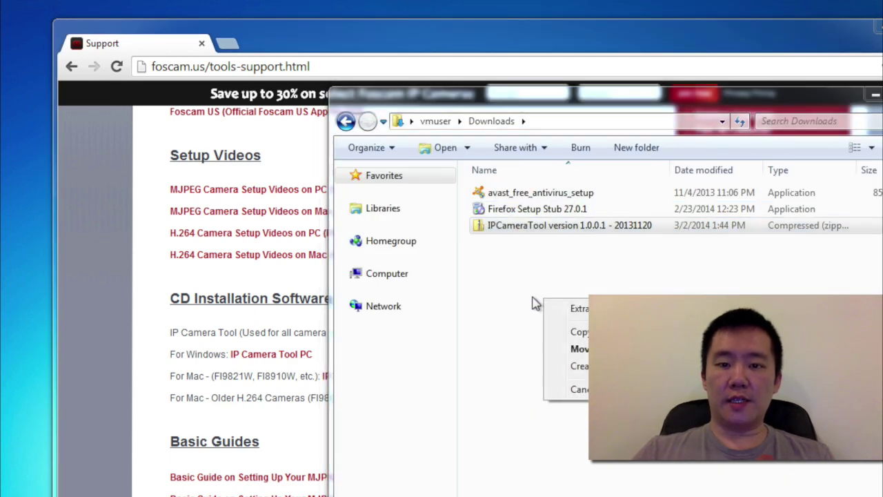
left_click(571, 309)
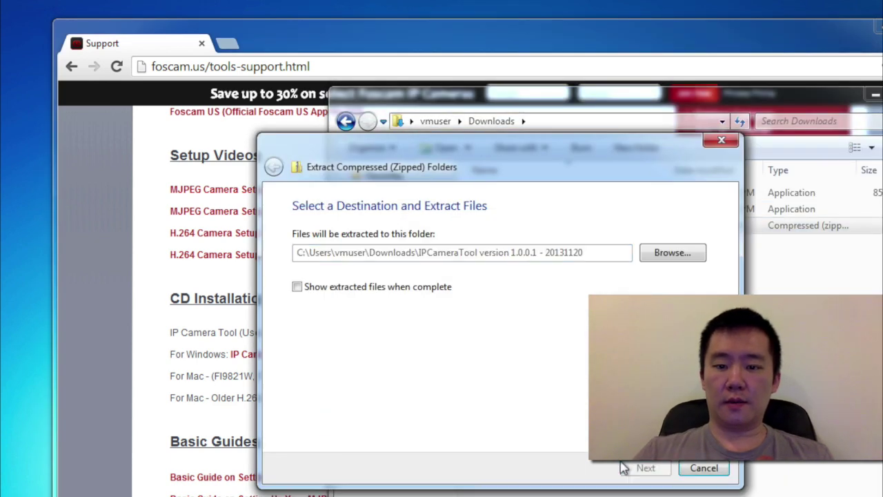
left_click(623, 468)
Step: Open the extracted IPCameraTool folder and read its readme file, closing the text when finished
double_click(479, 194)
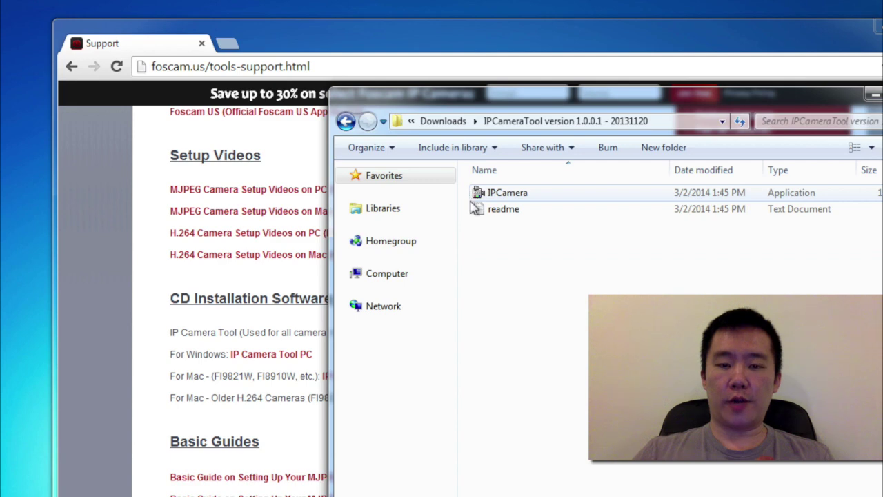
double_click(476, 211)
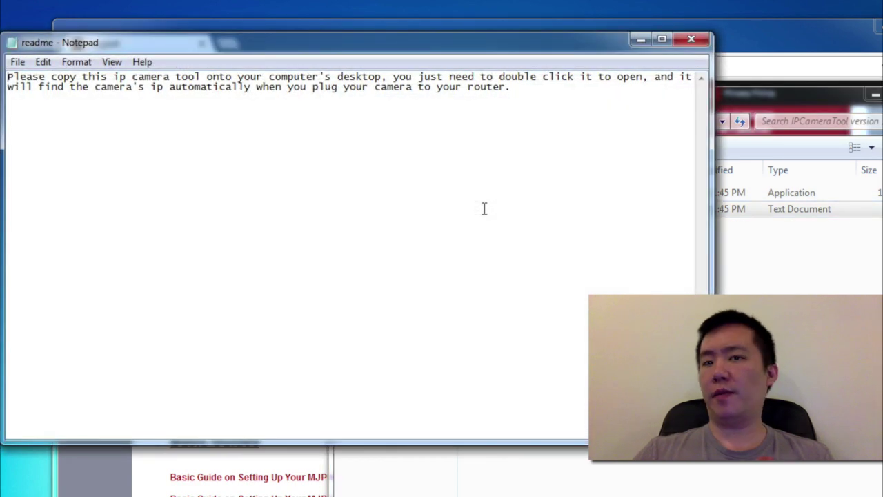
left_click(689, 40)
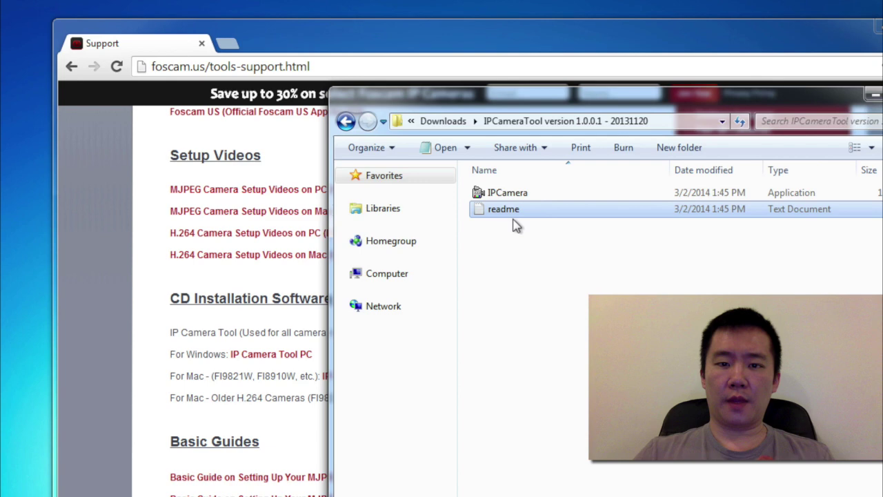
Step: Run the IPCamera application past the security prompt and open the web page of the FI9831W camera it lists
left_click(472, 198)
double_click(471, 199)
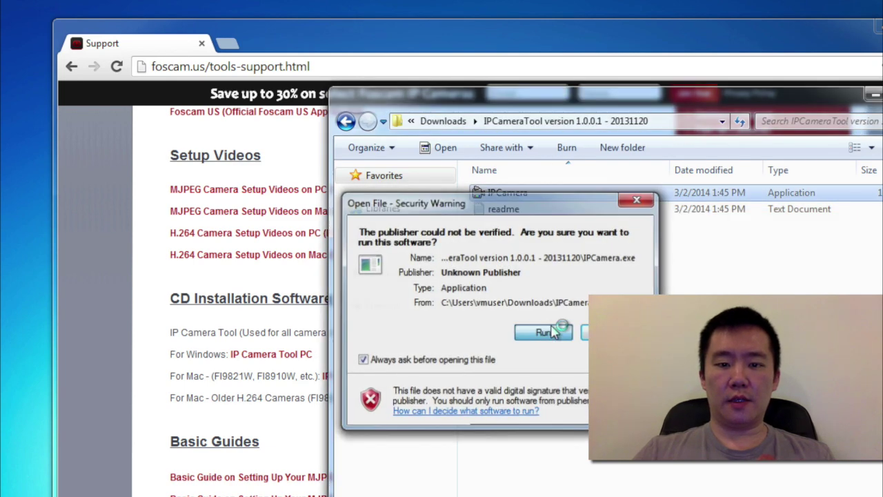
left_click(552, 329)
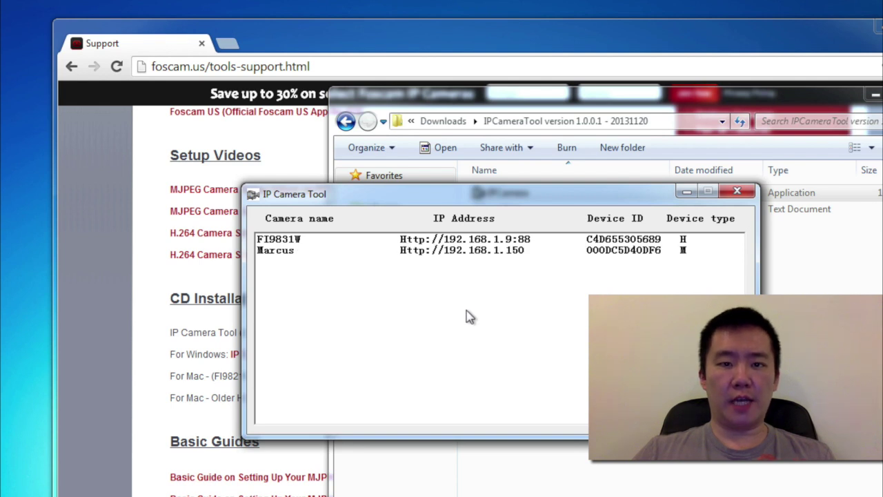
left_click(298, 242)
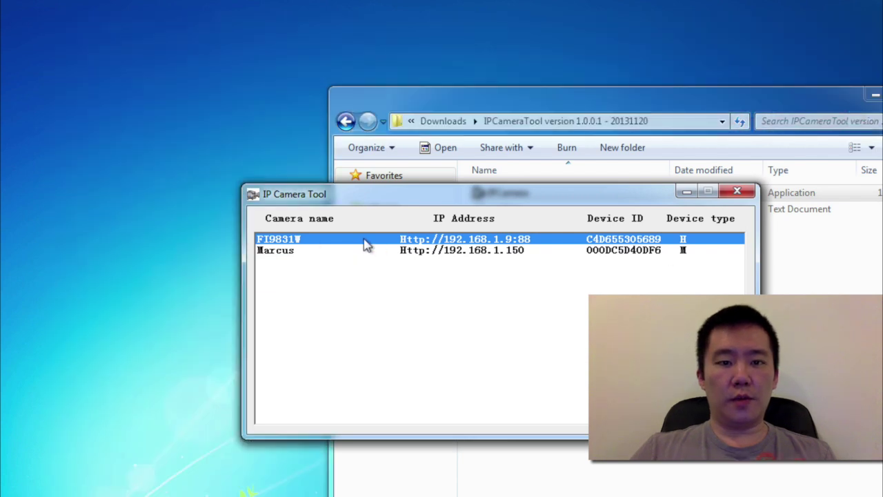
double_click(366, 245)
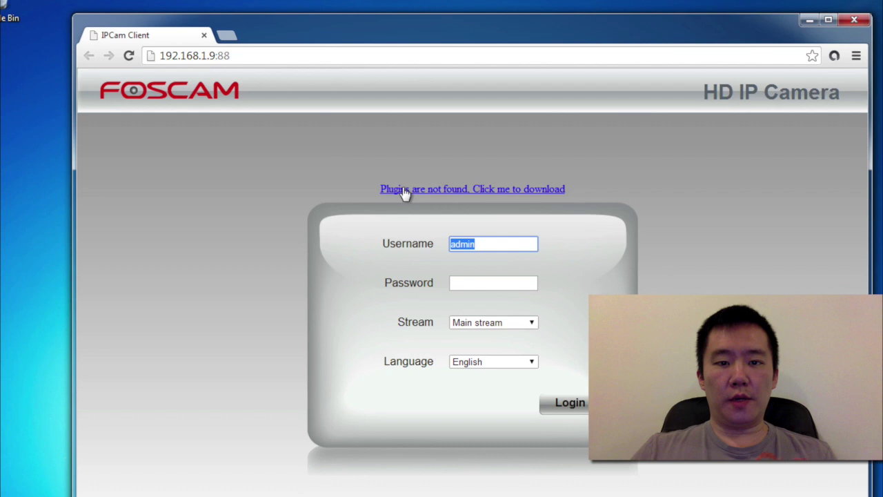
Step: Download the missing plugin from the camera's login page, keeping the file, and locate plugins.crx in the Downloads folder
left_click(424, 218)
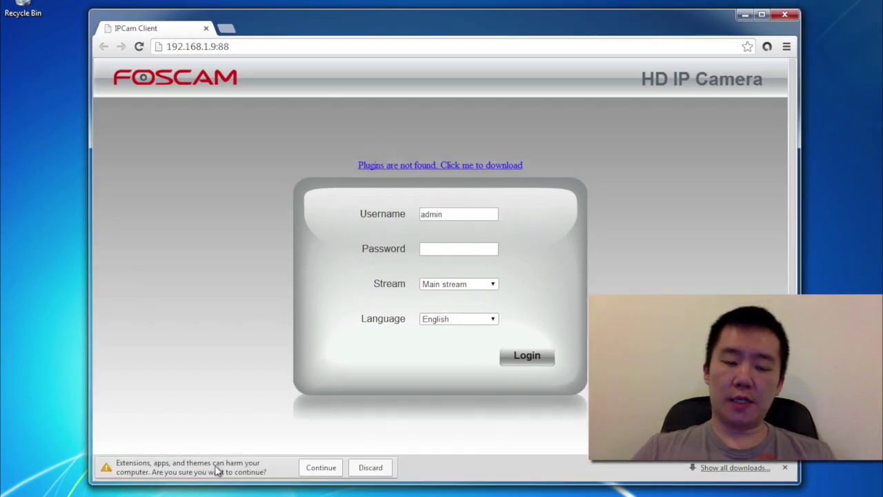
left_click(302, 469)
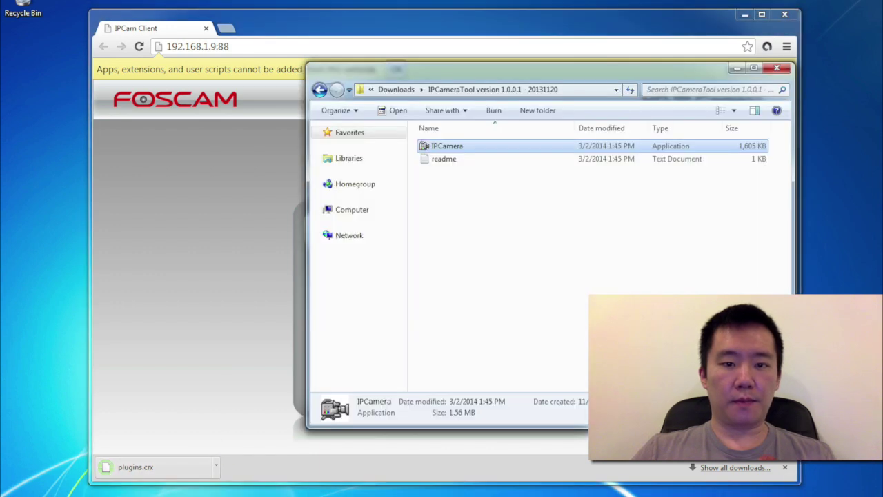
left_click(386, 89)
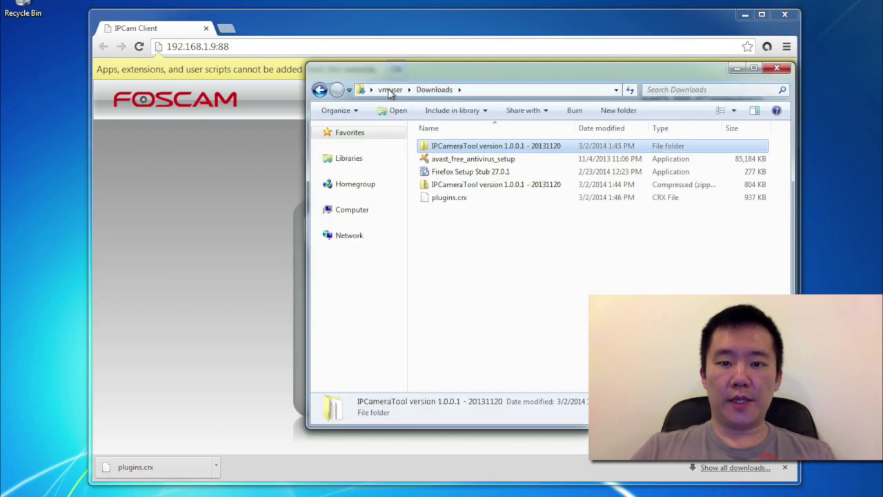
left_click(421, 200)
left_click(428, 229)
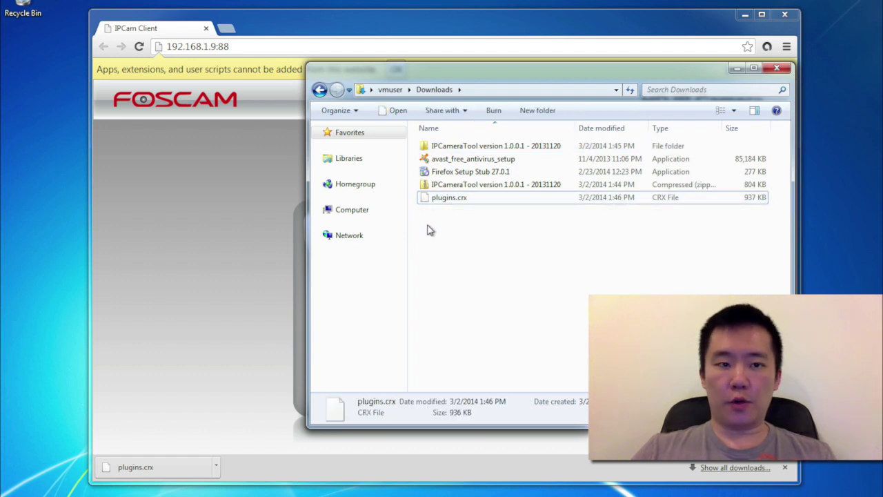
Step: Dismiss the notice on the camera page and install plugins.crx as the IPCAM extension through Chrome's Extensions page
left_click(158, 177)
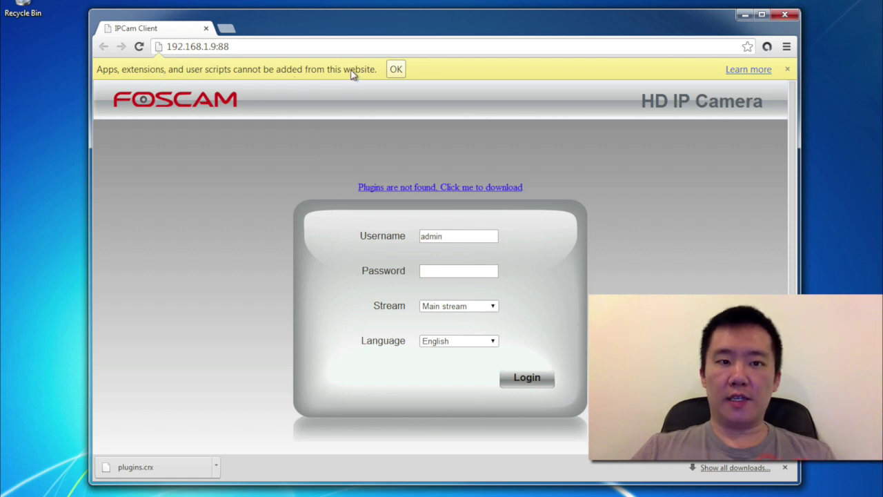
left_click(394, 69)
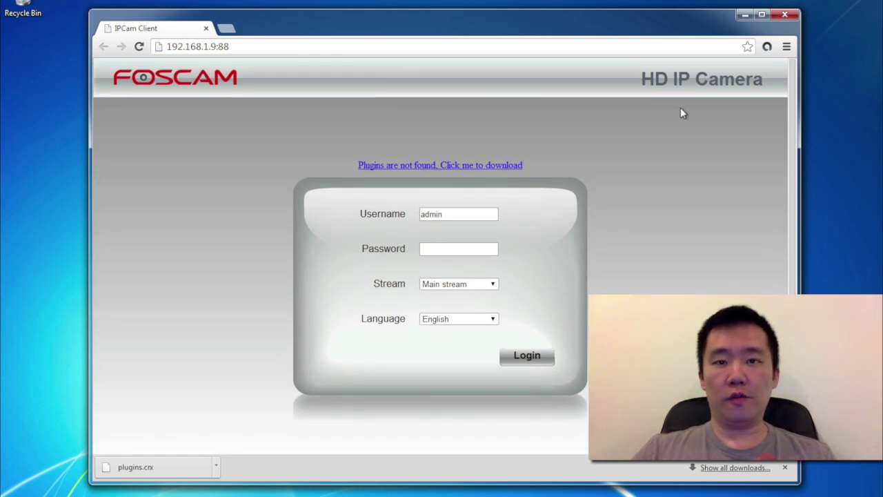
left_click(783, 46)
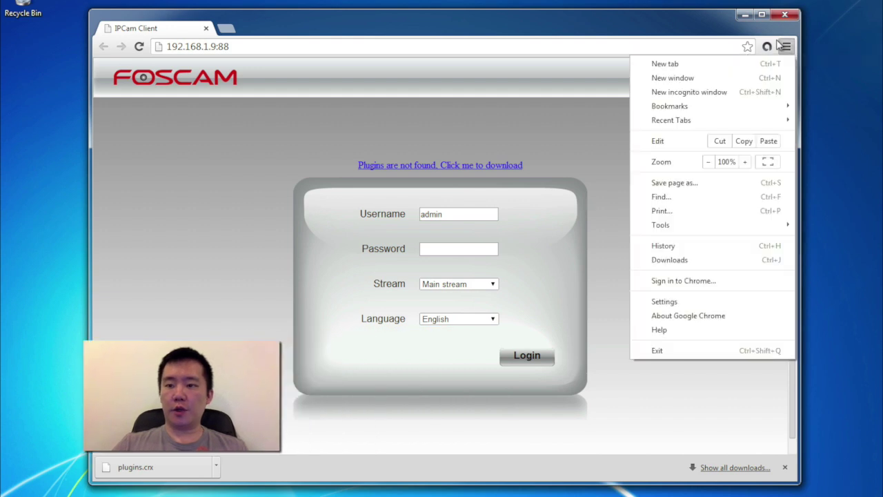
left_click(677, 301)
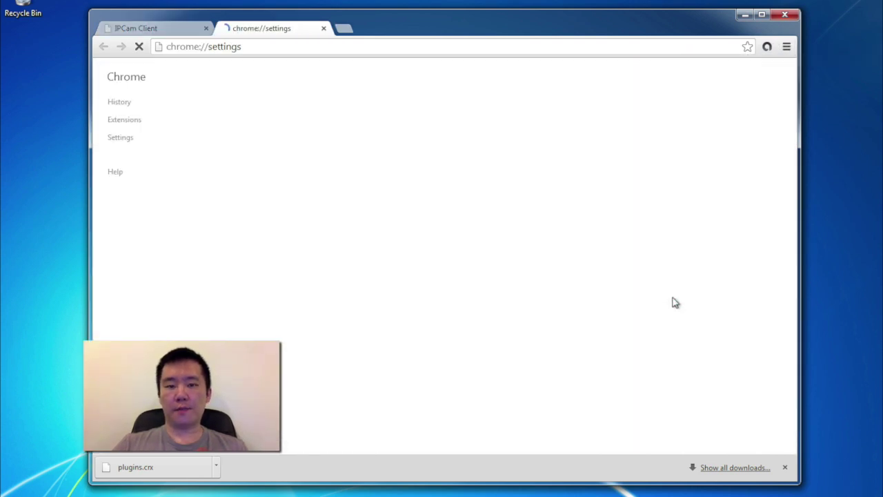
left_click(126, 120)
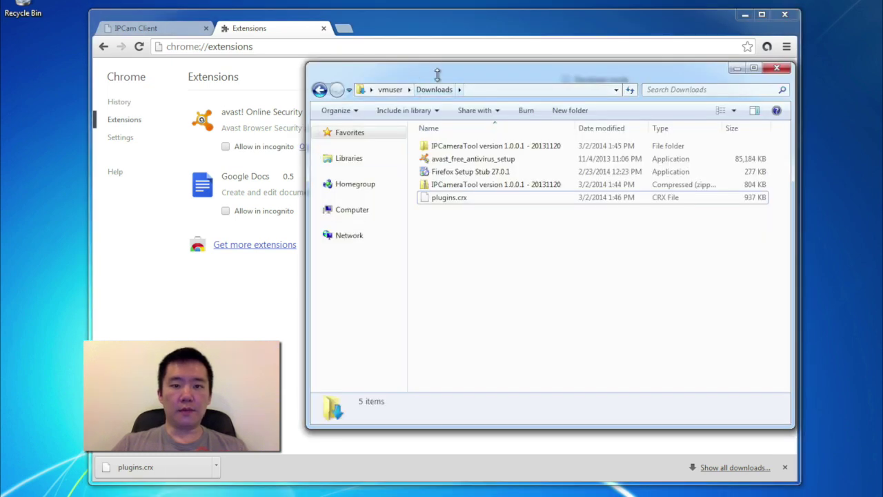
left_click_drag(415, 200, 247, 302)
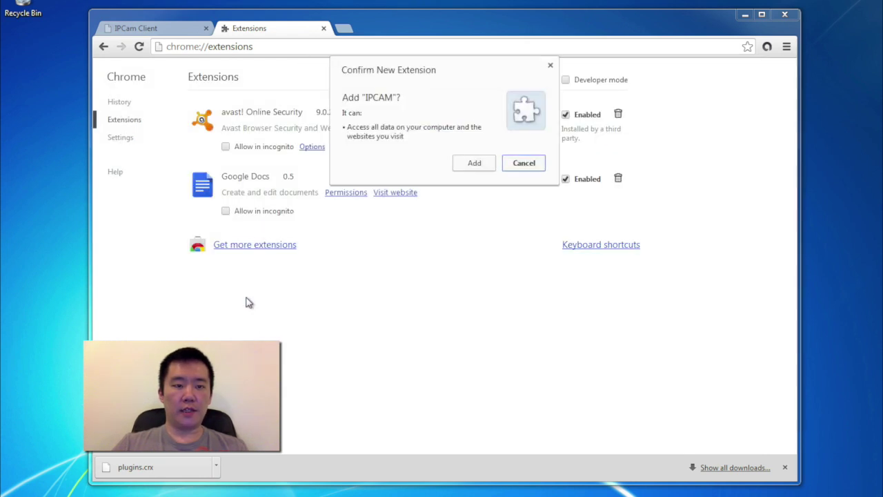
left_click(474, 164)
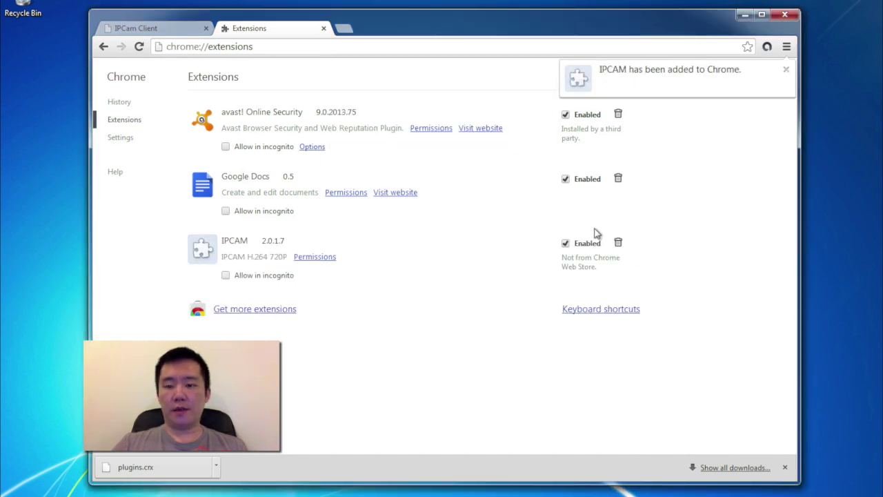
Step: Close the browser and reopen the FI9831W camera's login page from IP Camera Tool
left_click(782, 16)
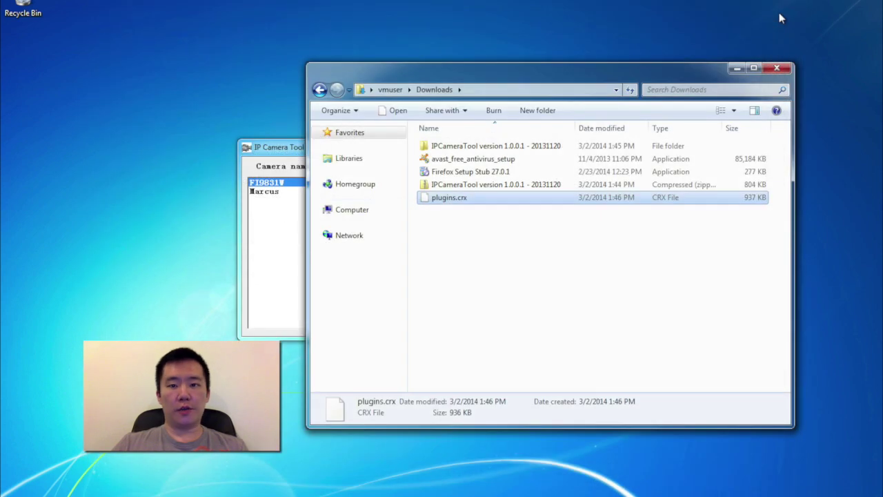
left_click(253, 246)
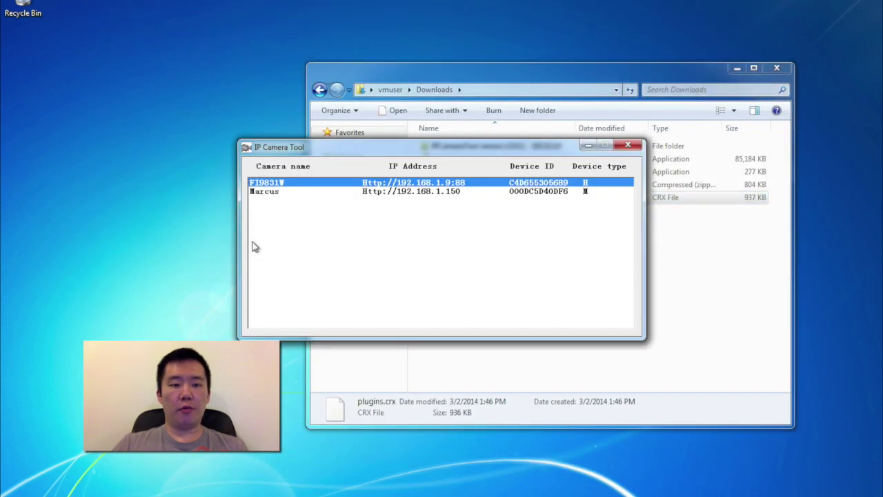
double_click(302, 182)
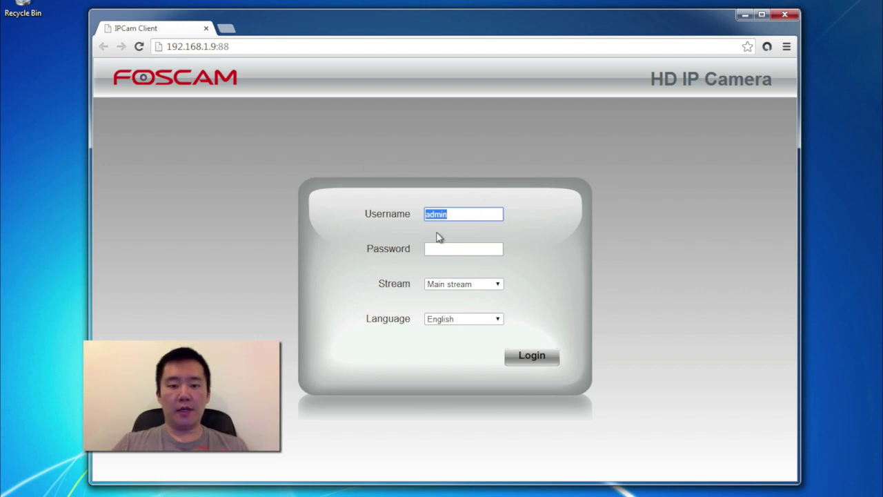
Step: Log in to the camera as admin with the password left blank, Main stream and English
left_click(489, 247)
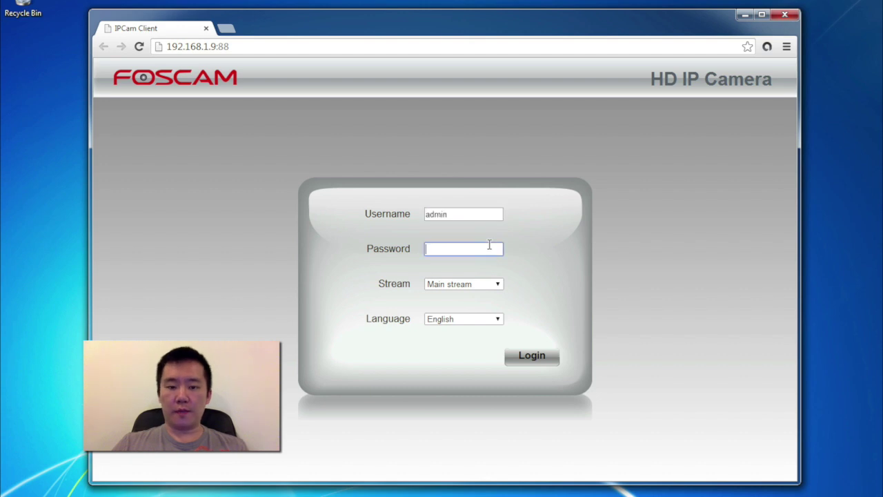
left_click(518, 358)
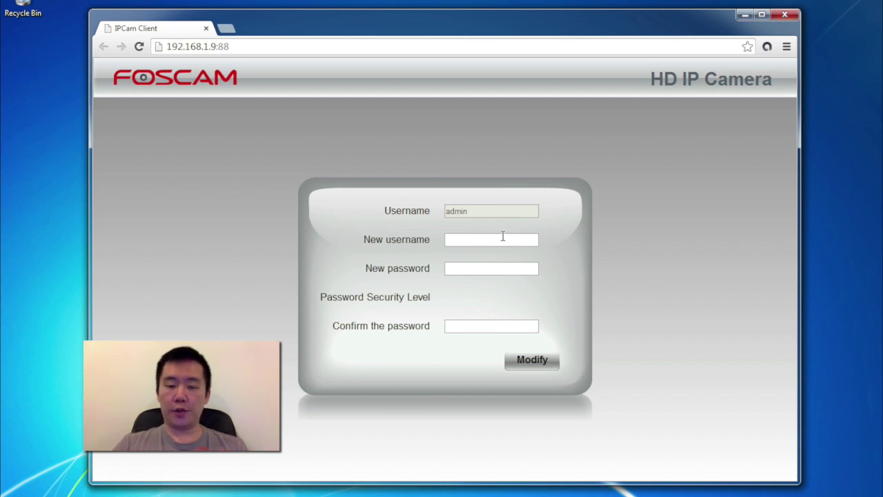
Step: Change the camera's username to megaman, enter and confirm a new account password, and submit the modification
left_click(503, 238)
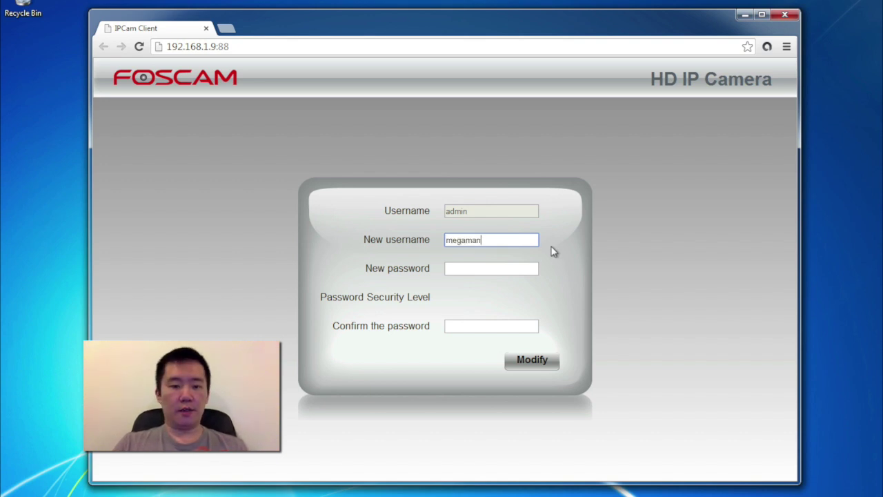
type("megaman")
left_click(519, 266)
type("***")
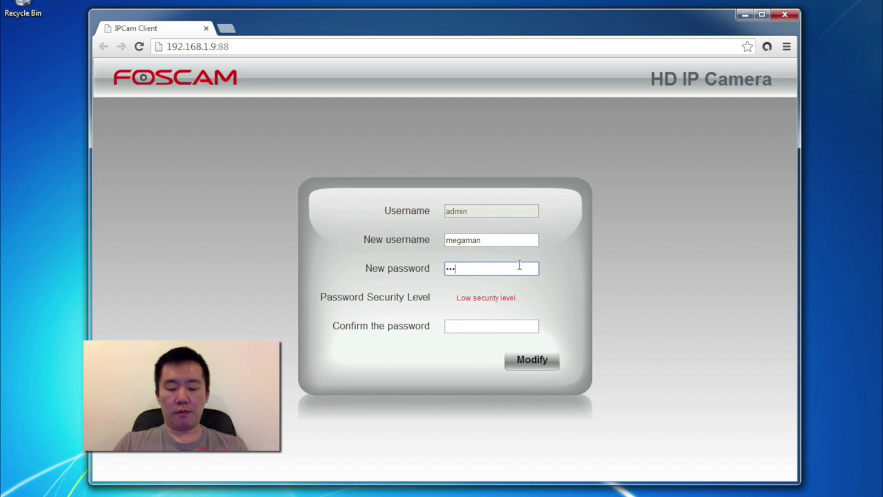
left_click(469, 326)
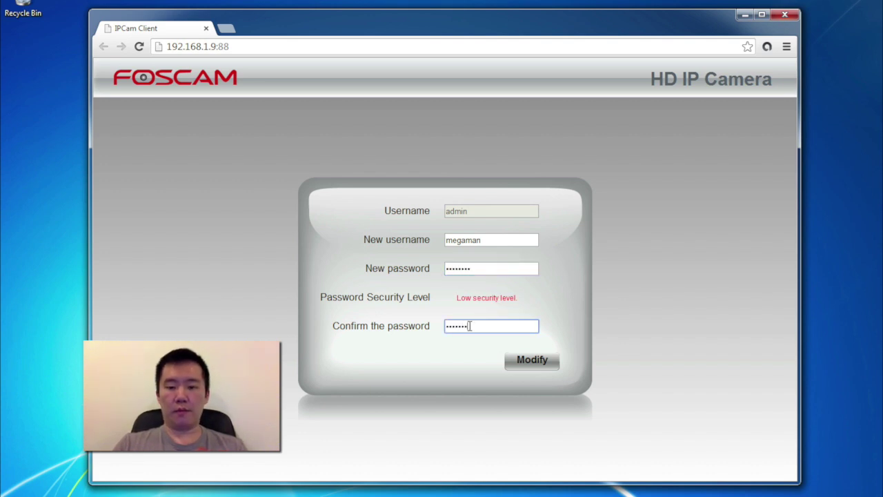
left_click(532, 361)
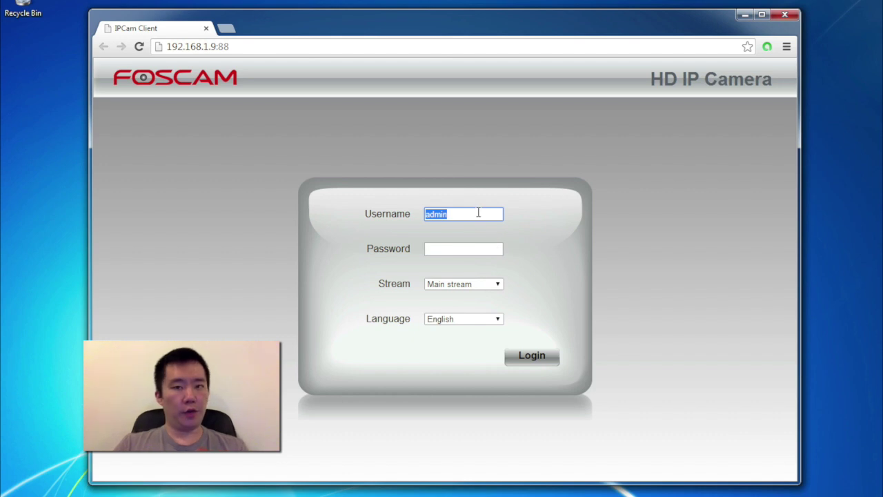
Step: Log in to the camera as megaman with the account password, keeping Main stream and English
type("megaman")
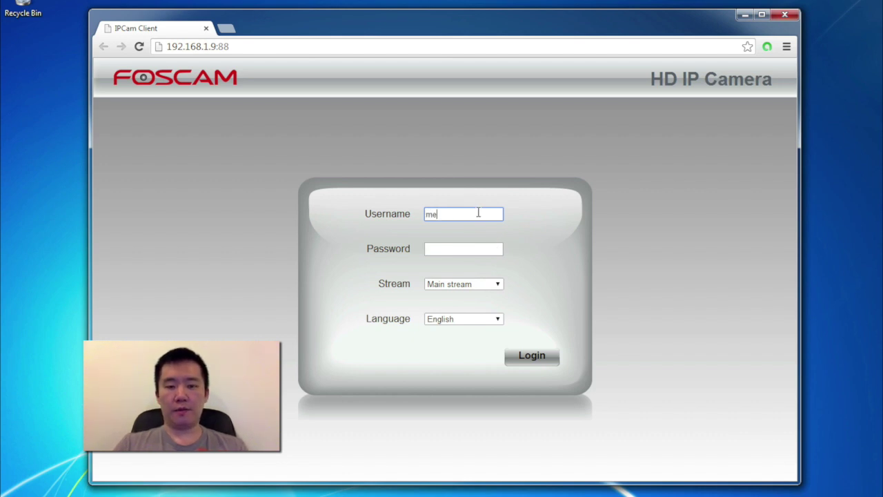
key("Tab")
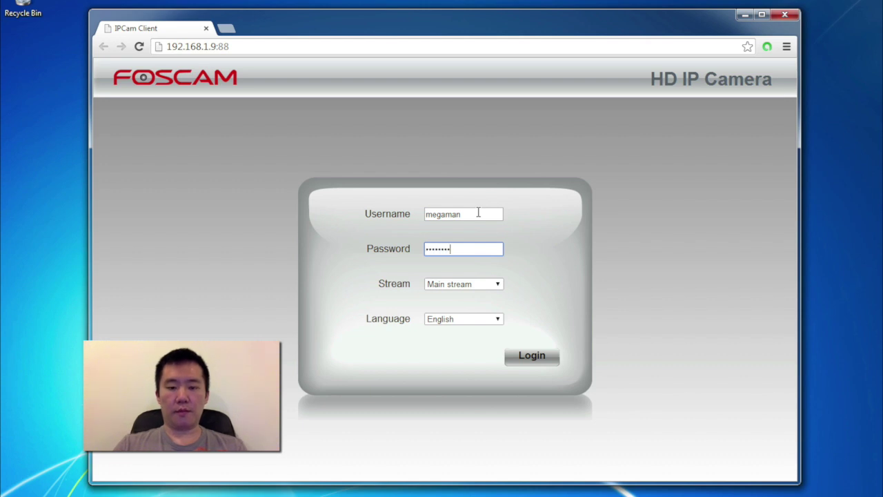
left_click(524, 358)
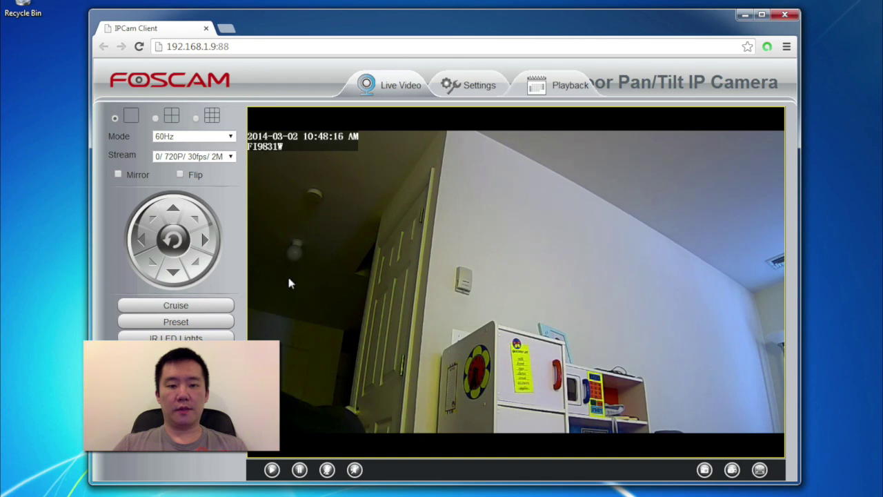
Step: Aim the camera in the live video by panning it right, tilting it down and panning right again
left_click(203, 241)
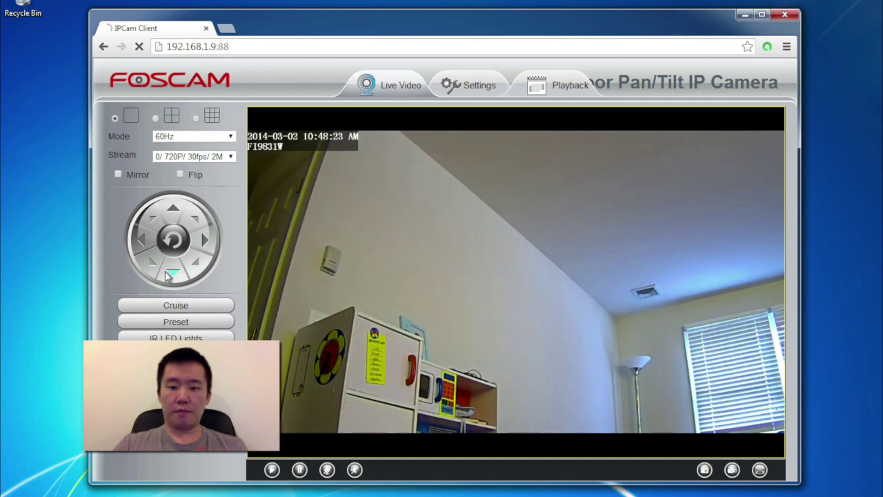
left_click(167, 276)
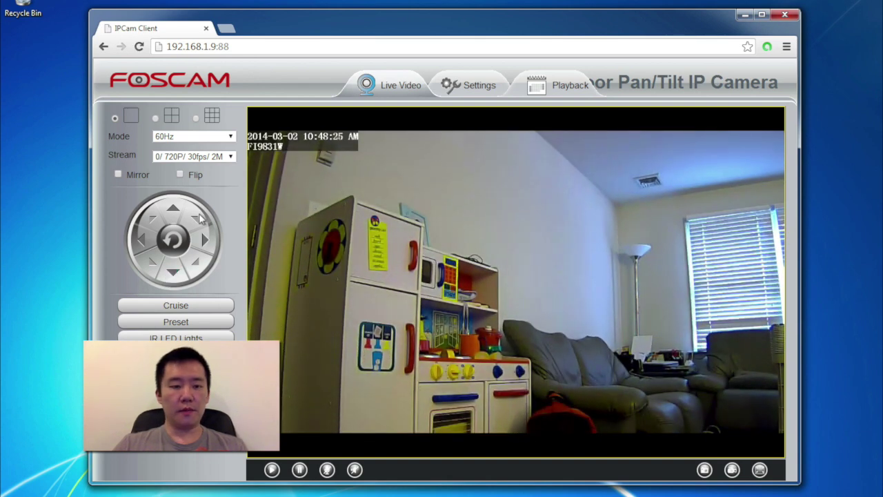
left_click(201, 241)
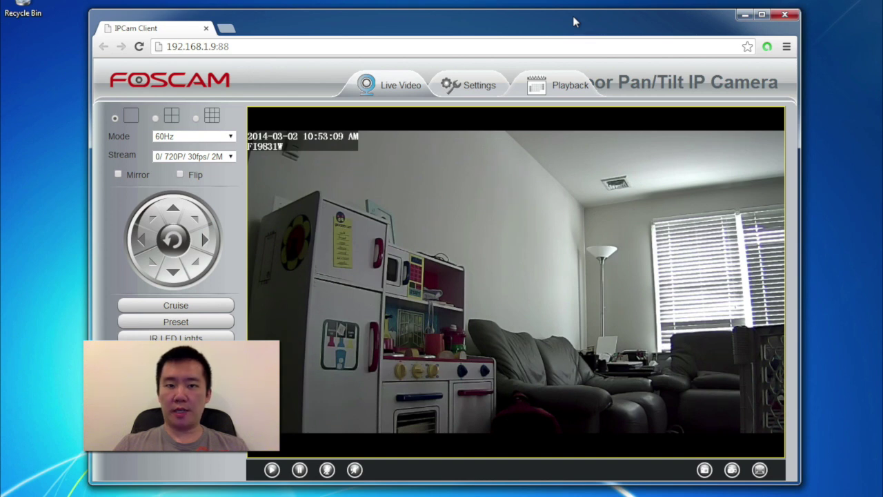
Step: Open the camera's Wireless Settings and scan for available wireless networks
left_click(459, 83)
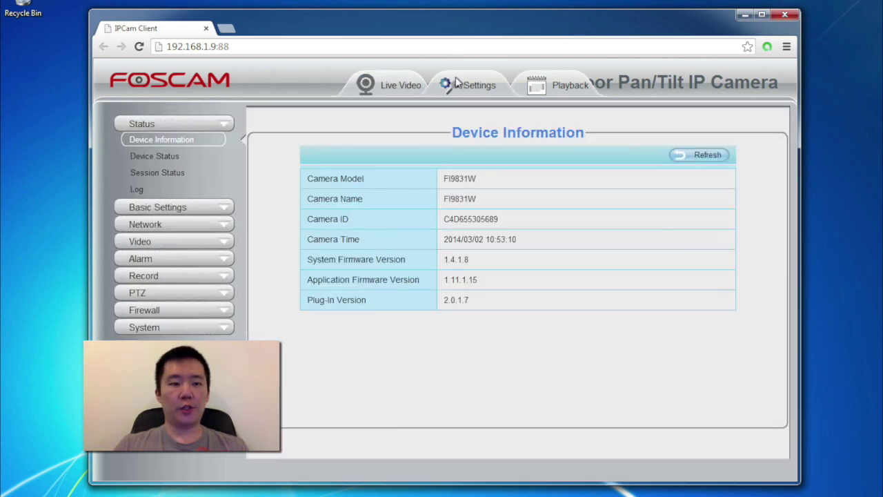
left_click(145, 225)
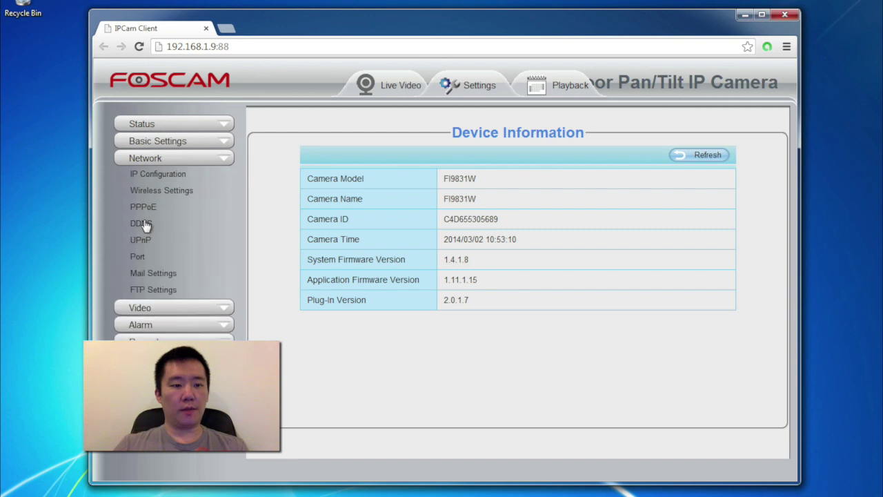
left_click(153, 196)
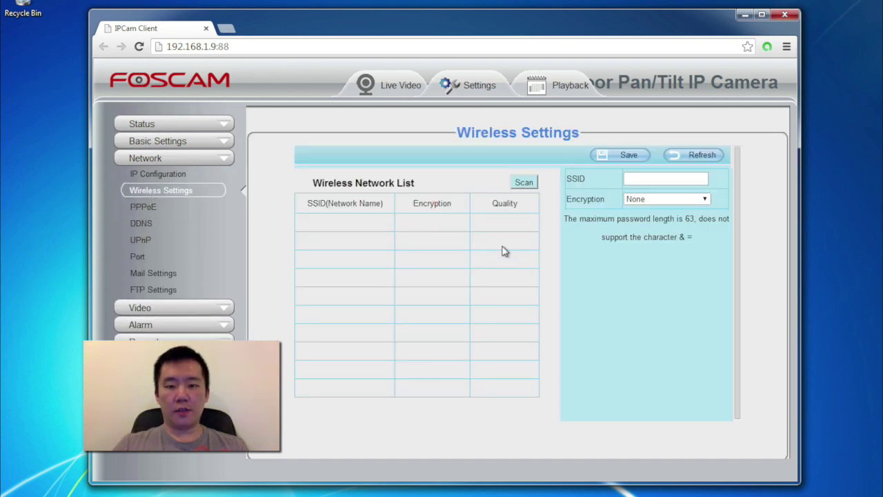
left_click(523, 183)
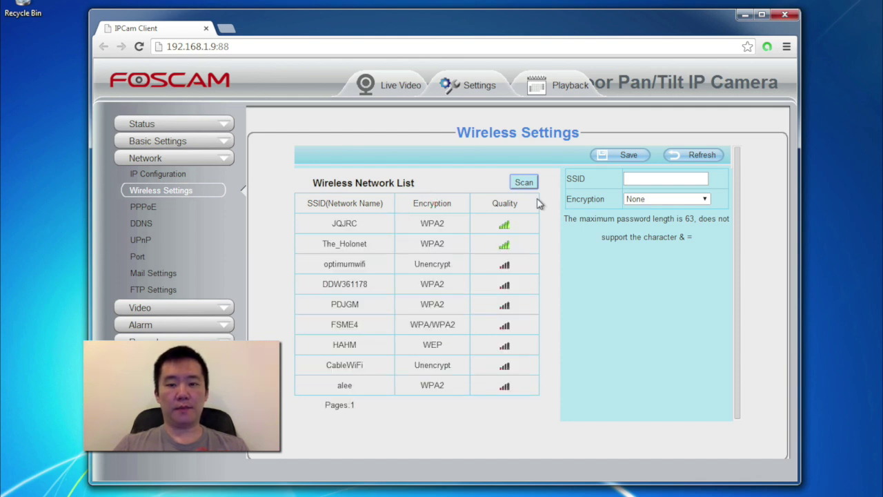
Step: Select the JQJRC network with WPA2 encryption, paste its Wi-Fi password and save the wireless settings
left_click(376, 223)
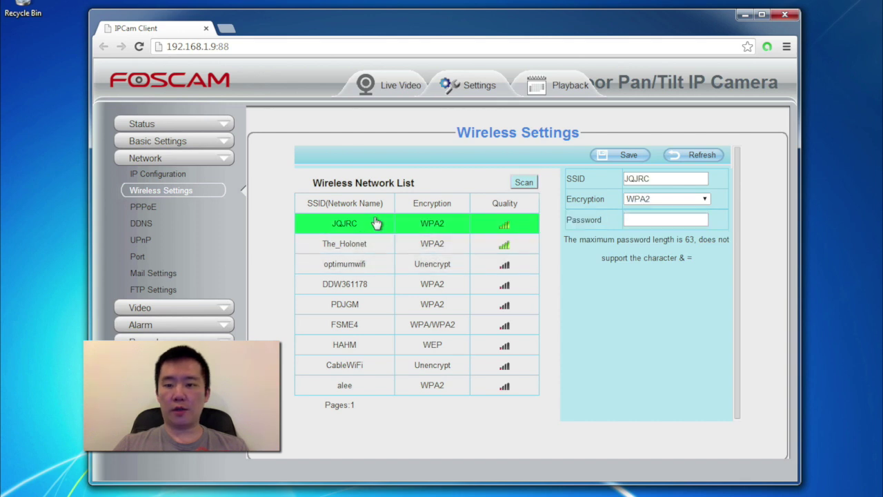
left_click(667, 219)
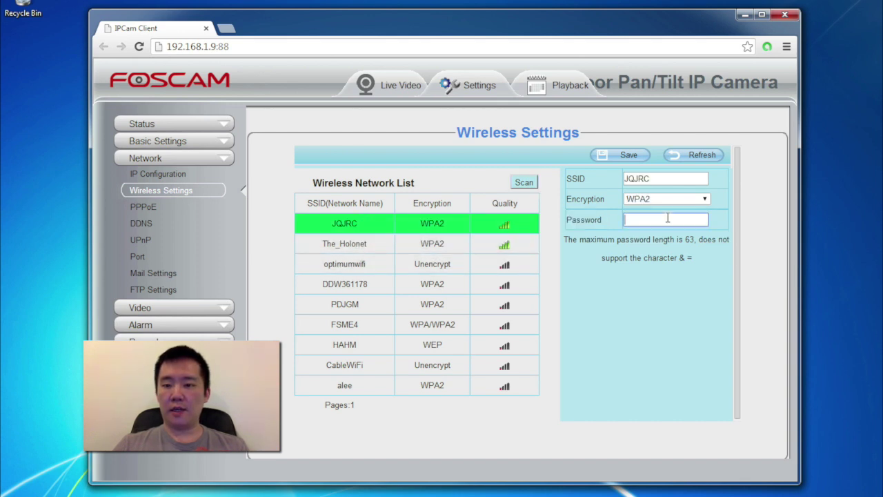
right_click(667, 218)
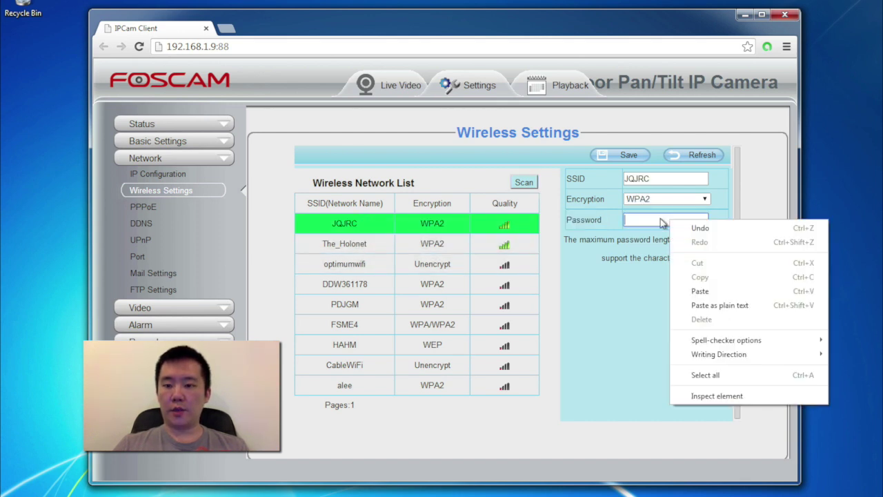
left_click(695, 291)
left_click(602, 156)
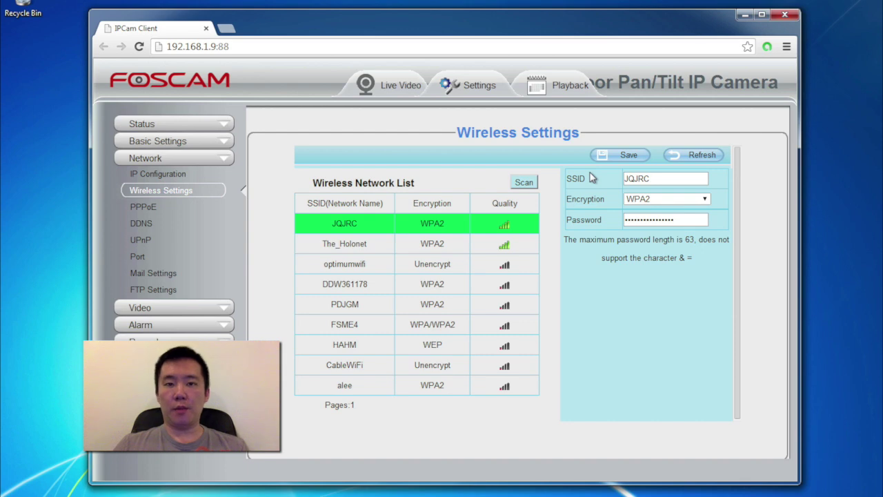
Step: Close the browser and refresh the camera list in IP Camera Tool
left_click(784, 14)
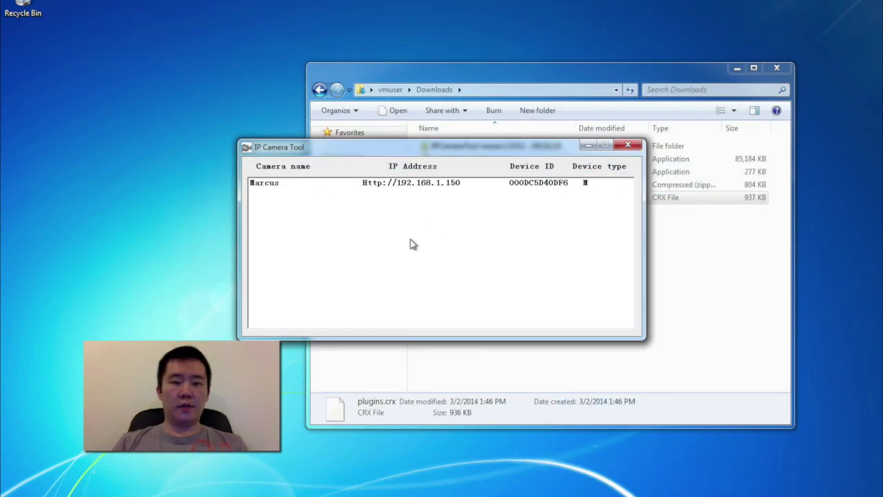
right_click(381, 217)
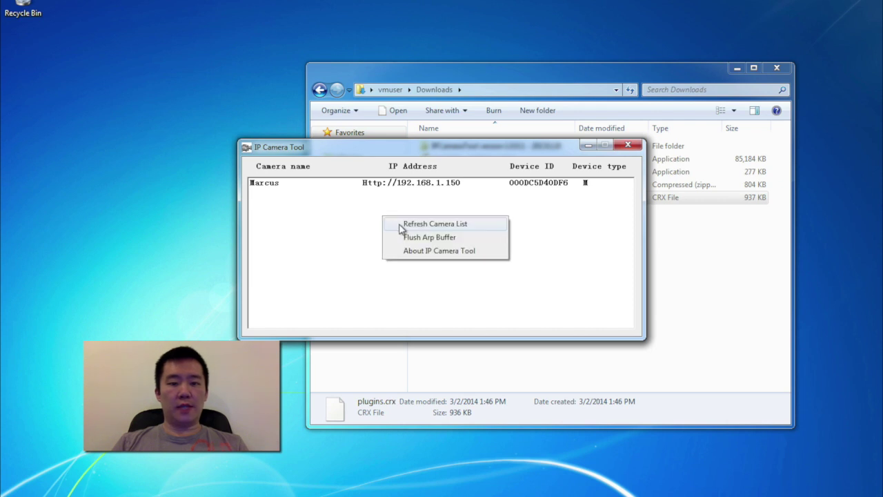
left_click(403, 228)
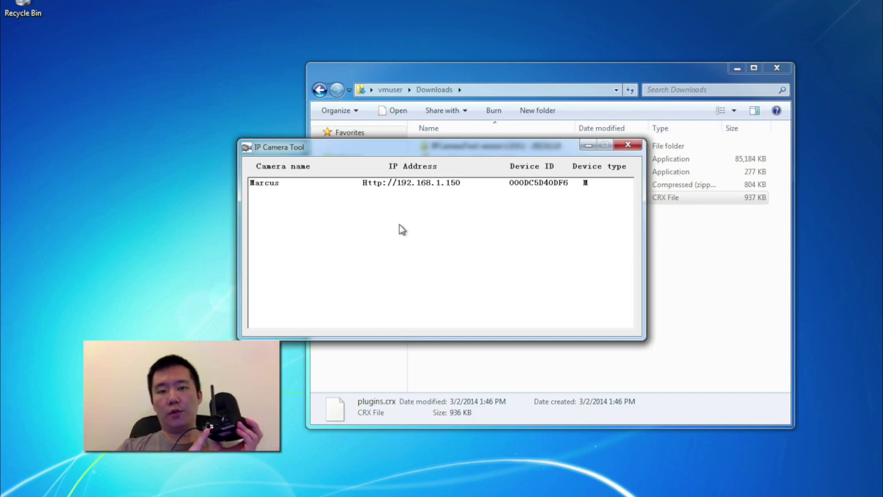
Step: Open the FI9831W camera from the list and log in as megaman with the account password
left_click(285, 193)
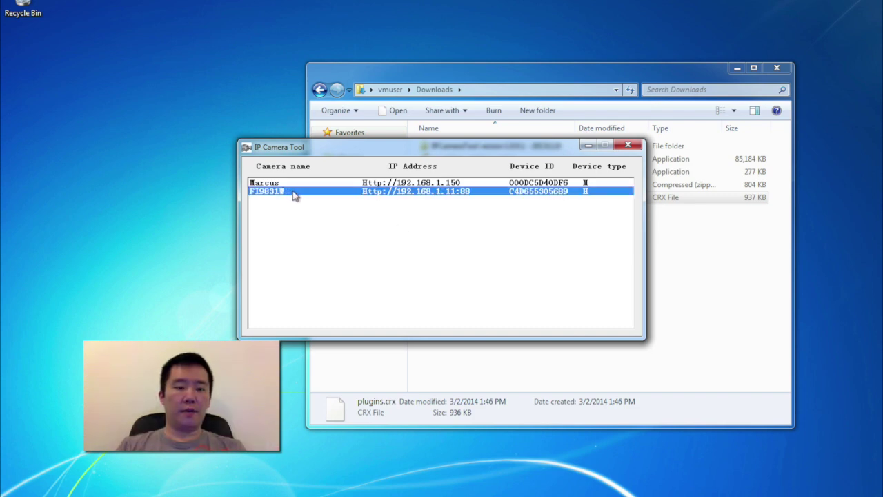
double_click(292, 195)
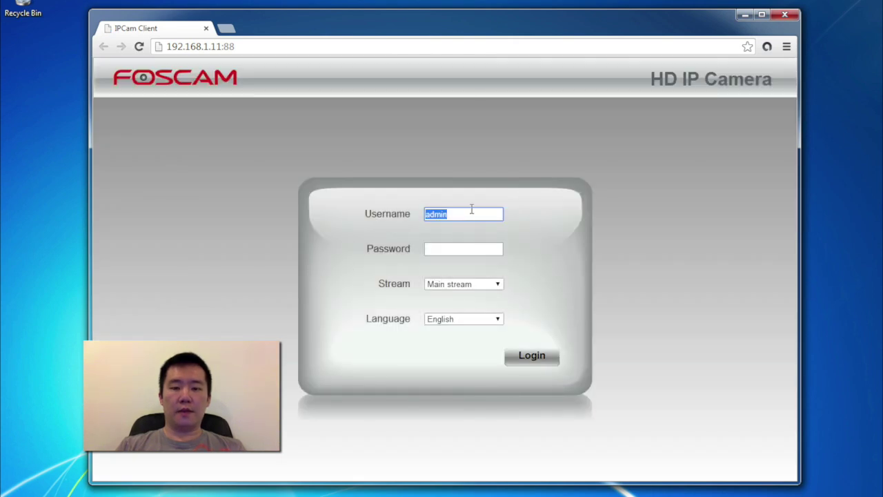
type("megama")
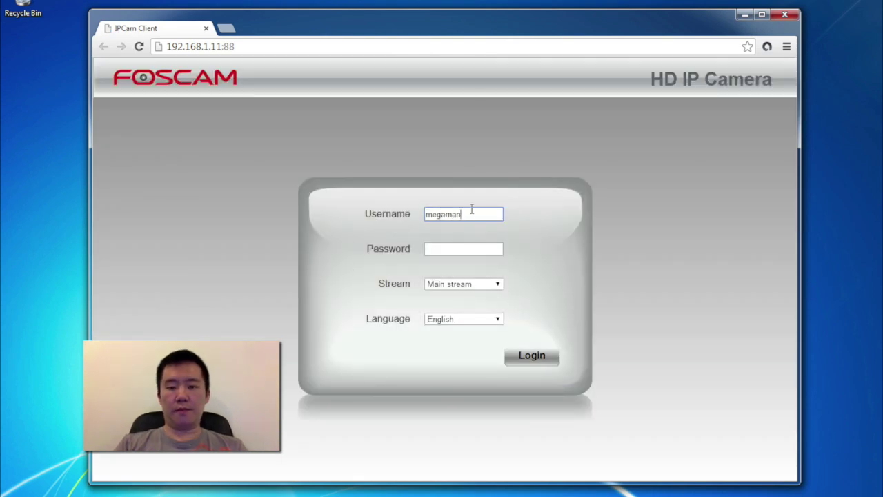
key("Tab")
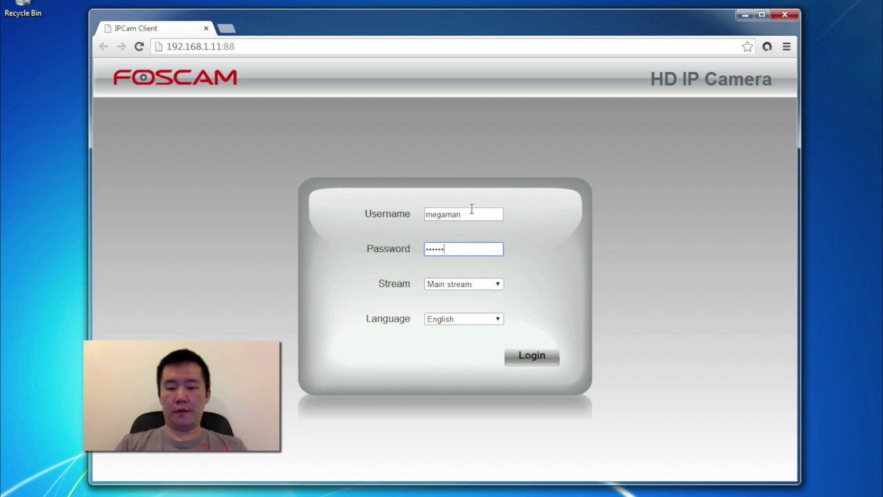
left_click(523, 357)
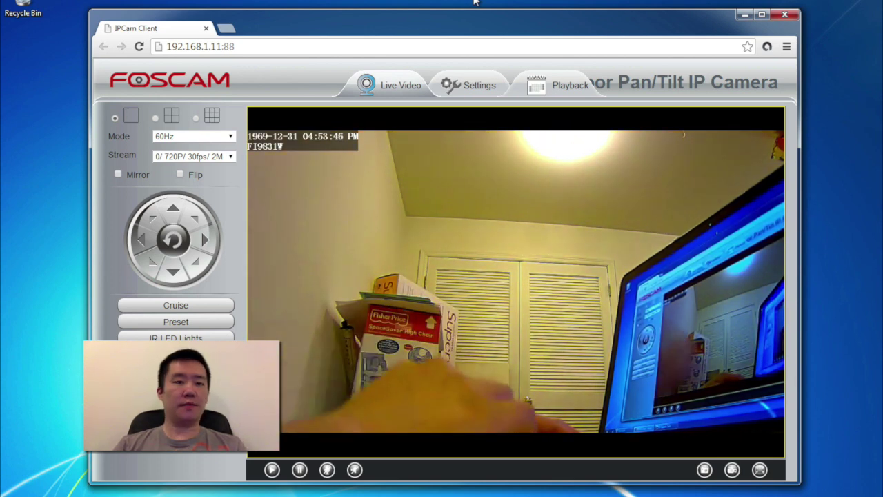
Step: In the camera's IP Configuration, turn off obtaining the IP from DHCP and set the IP address to 192.168.1.153
left_click(467, 87)
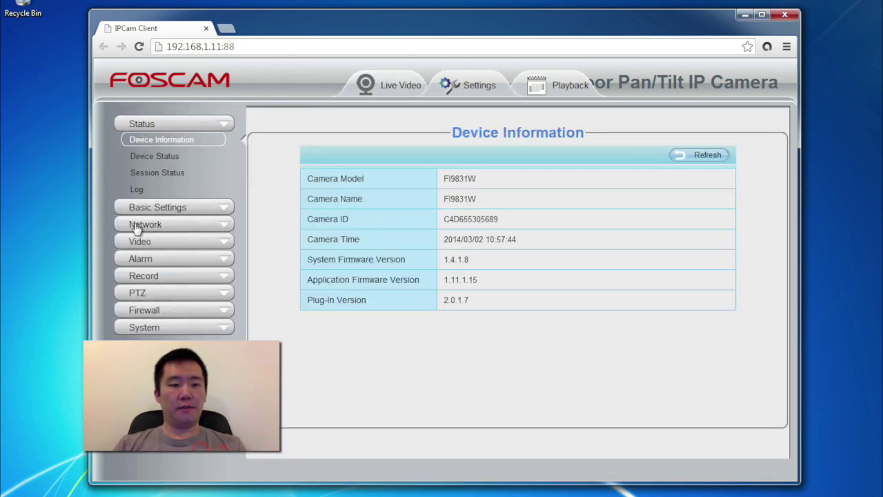
left_click(142, 225)
left_click(165, 175)
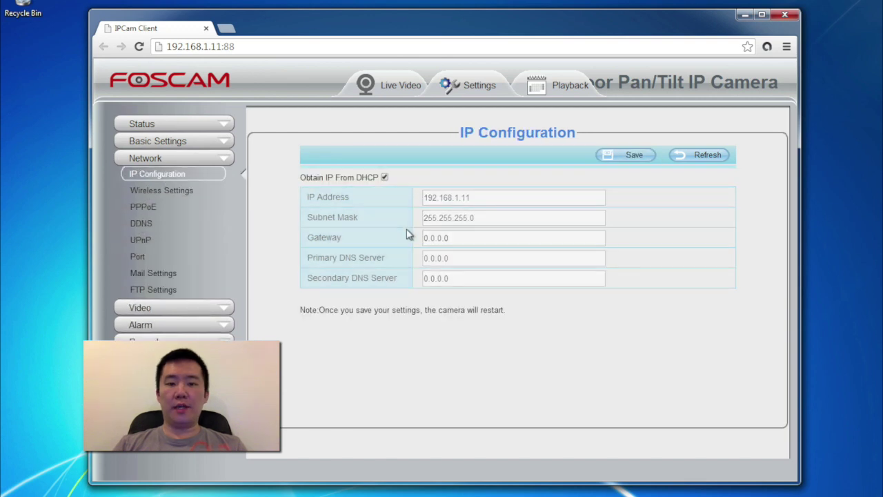
left_click(378, 178)
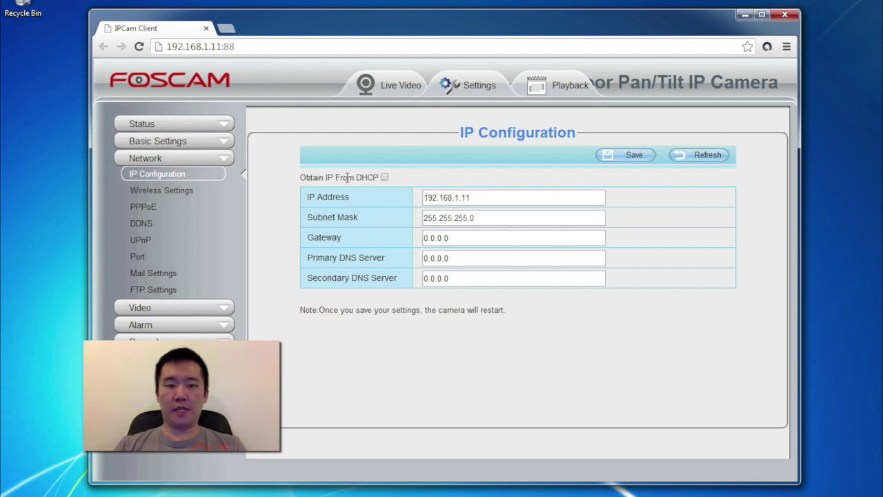
left_click(479, 197)
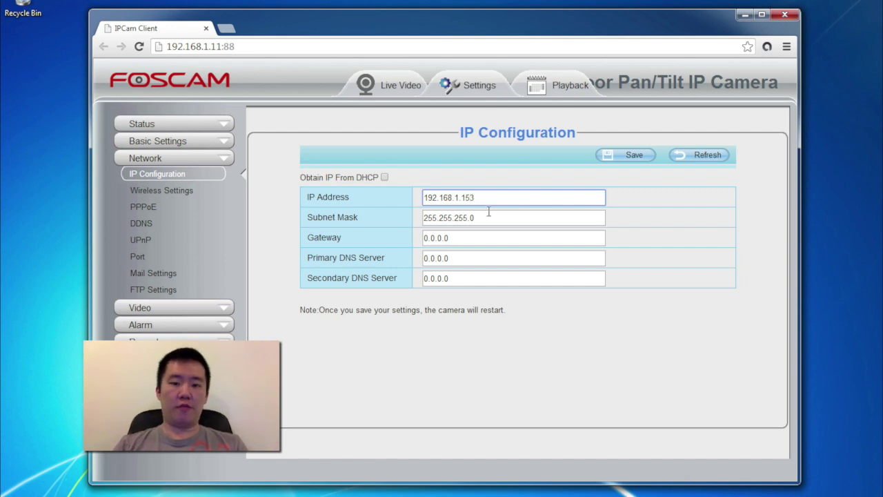
Step: Set the gateway to 192.168.1.1
left_click(482, 236)
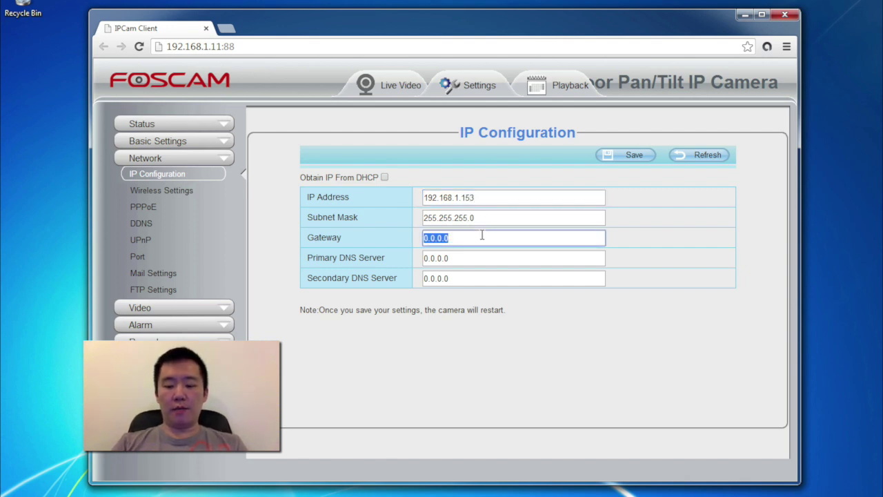
type("1")
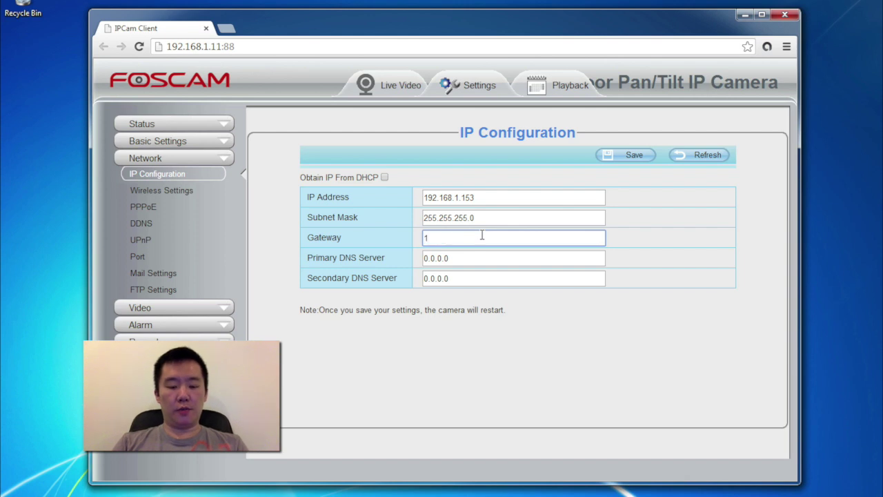
type("92.168.1")
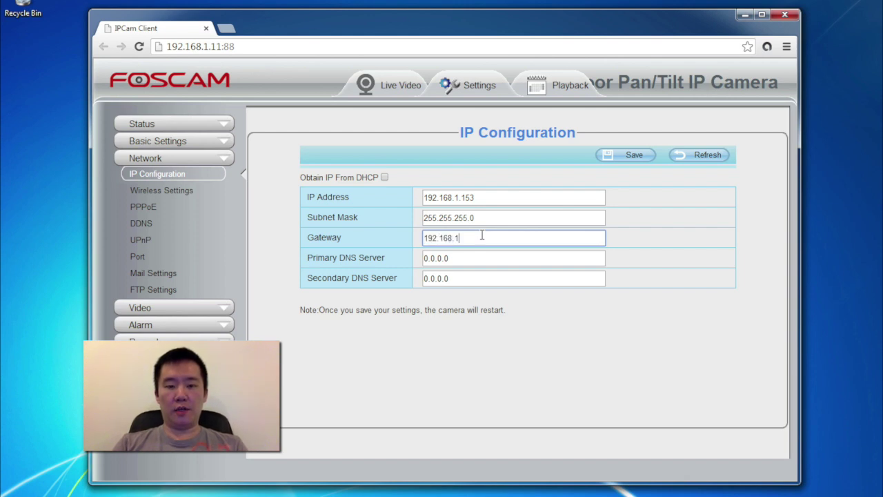
type(".1")
Step: Replace the primary DNS server address with 192.168.1.1
left_click(477, 256)
key("BackSpace")
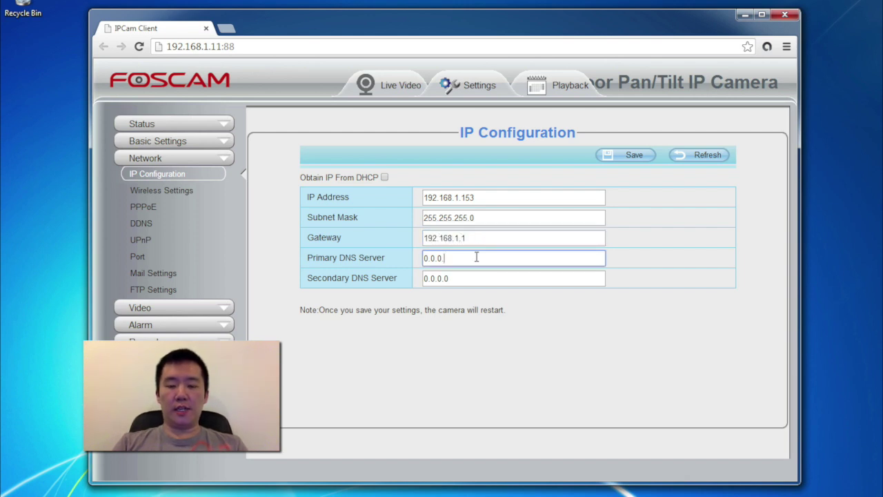
key("BackSpace")
key("BackSpace")
key("BackSpace")
key("BackSpace")
key("BackSpace")
key("BackSpace")
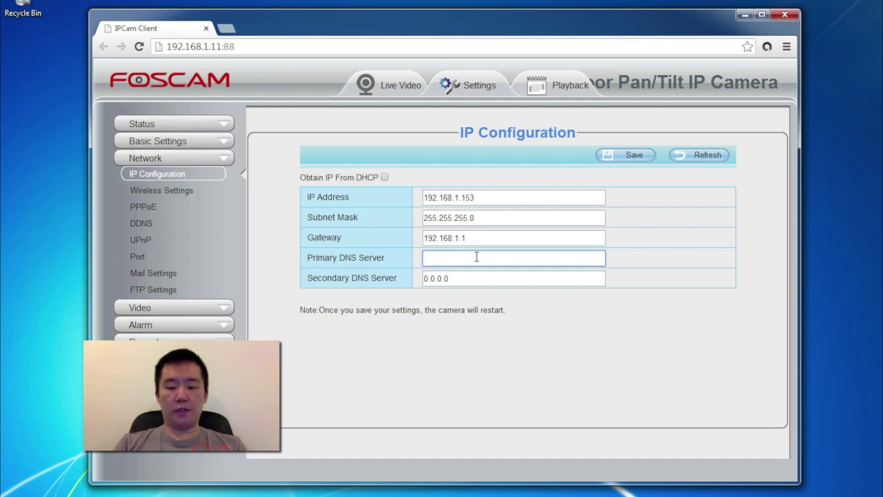
type("192.168.1.")
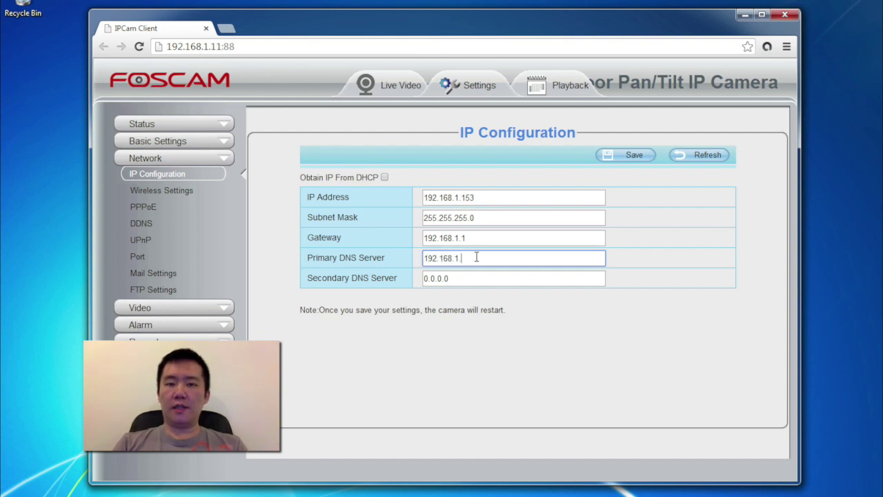
type("1")
Step: Clear the secondary DNS server address
left_click(470, 276)
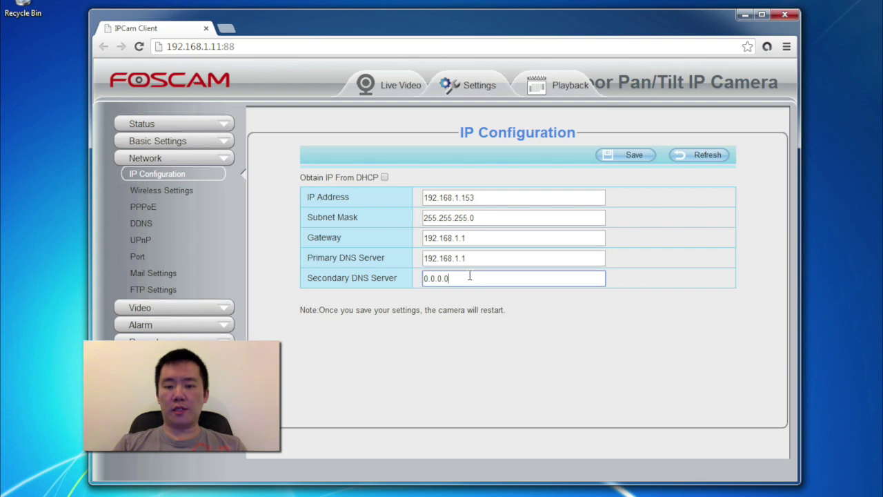
key("BackSpace")
key("BackSpace")
key("BackSpace")
key("BackSpace")
key("BackSpace")
key("BackSpace")
key("BackSpace")
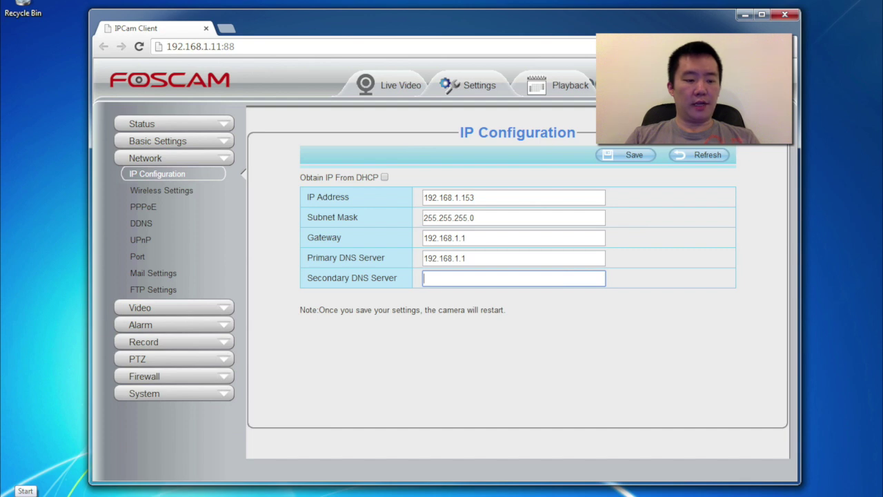
Step: Open a Windows command prompt with cmd and run ipconfig /all
key("super")
left_click(188, 434)
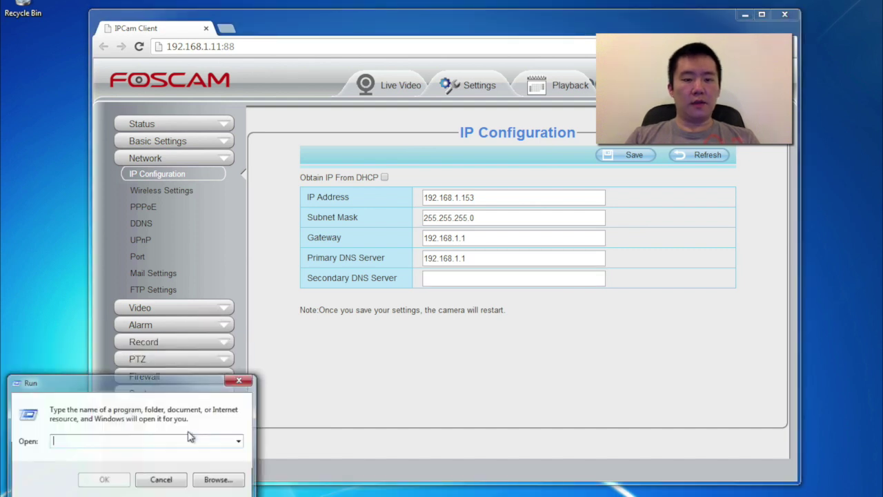
left_click_drag(190, 378, 308, 176)
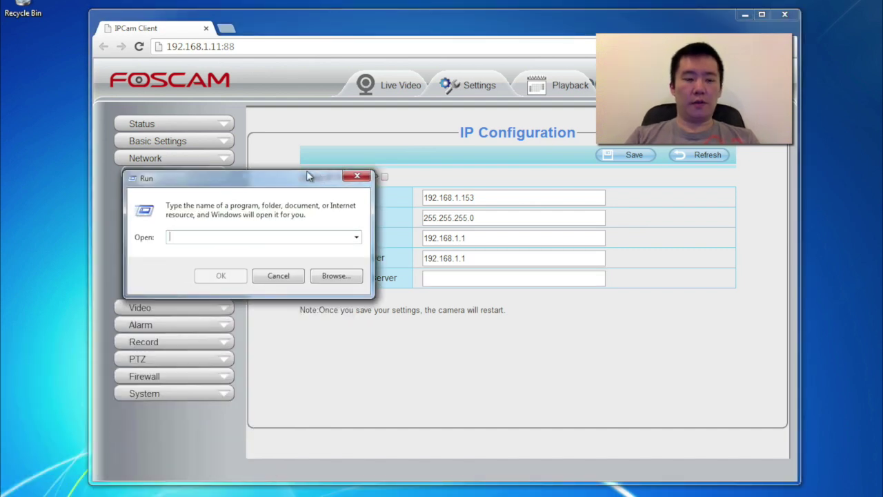
type("cmd")
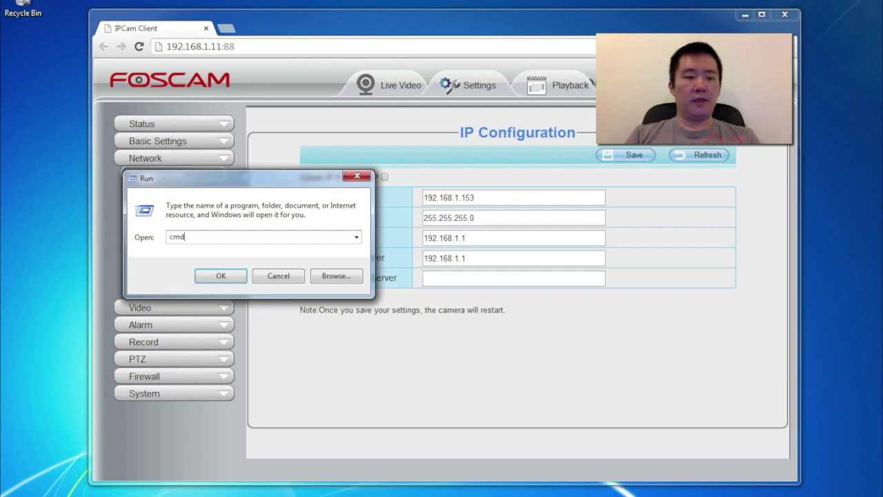
key("Return")
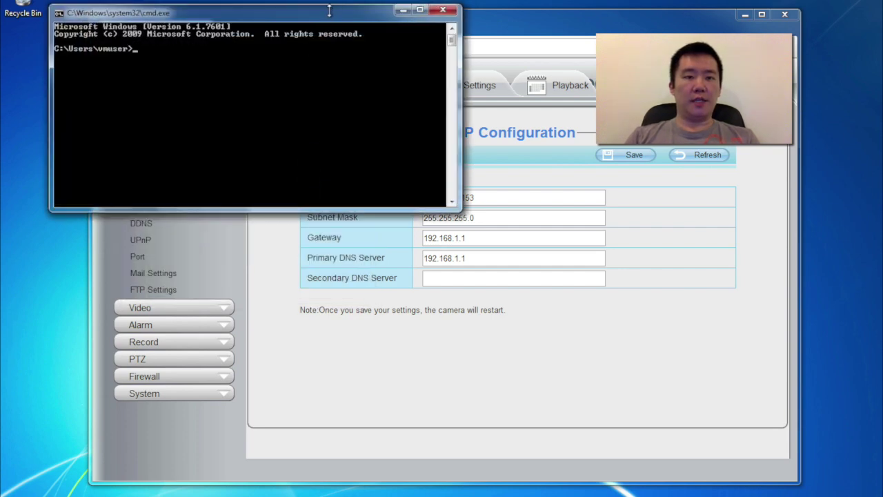
left_click_drag(327, 10, 449, 115)
type("ip")
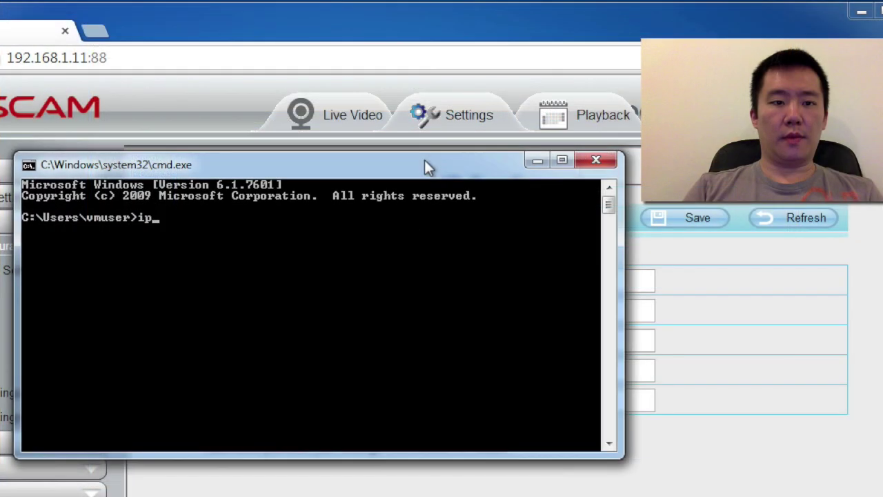
type("con")
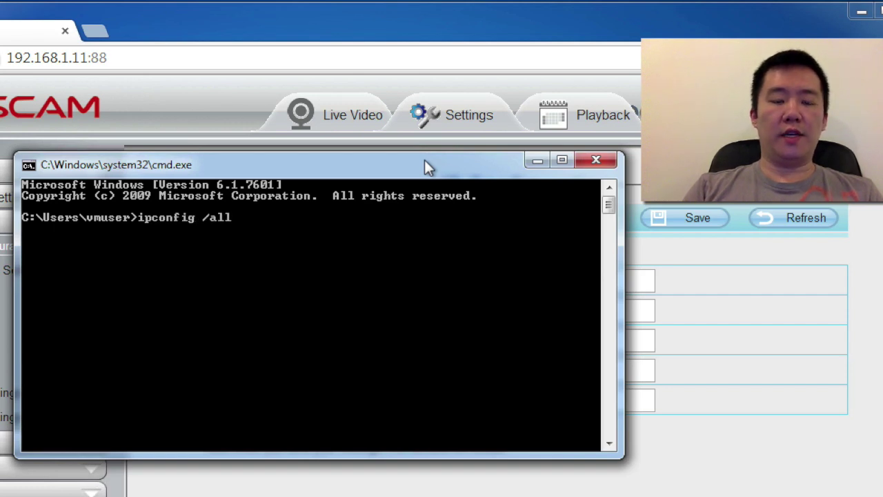
type("fig /all")
key("Return")
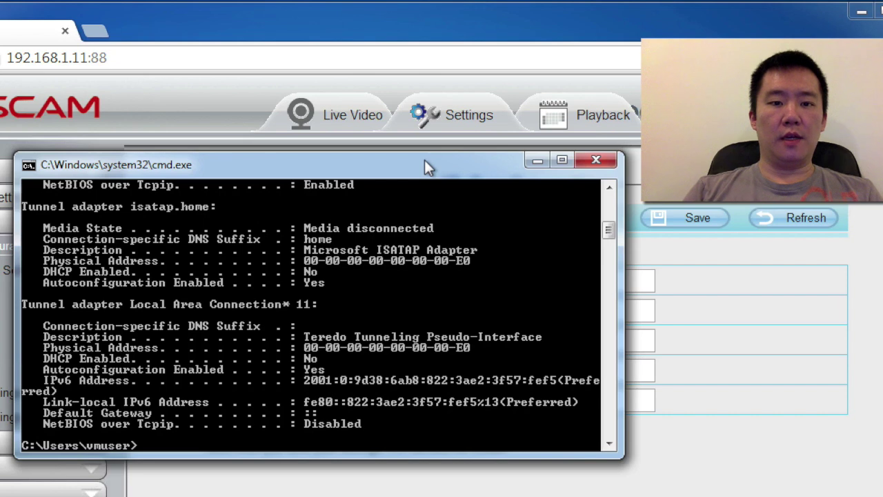
Step: Mark the Default Gateway and DNS Servers lines of the Local Area Connection adapter in the ipconfig output, and close the command prompt
scroll(496, 255, "up", 1)
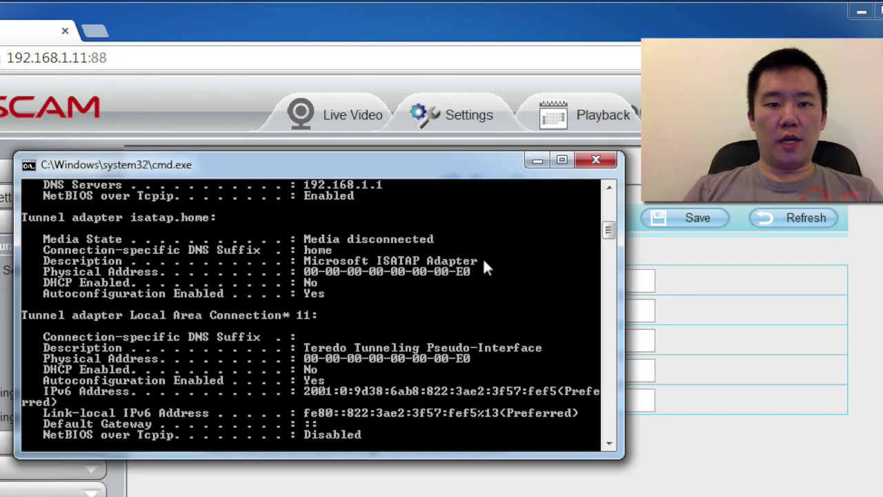
scroll(483, 263, "up", 5)
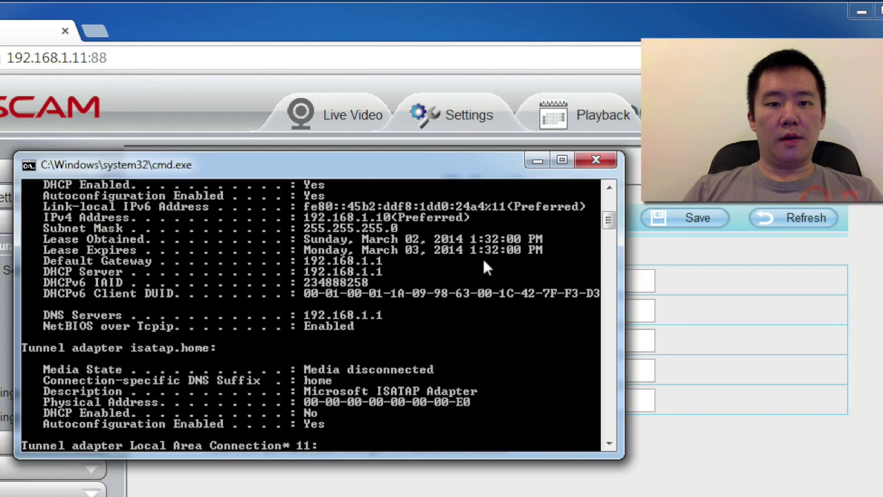
scroll(485, 268, "up", 4)
scroll(485, 267, "down", 1)
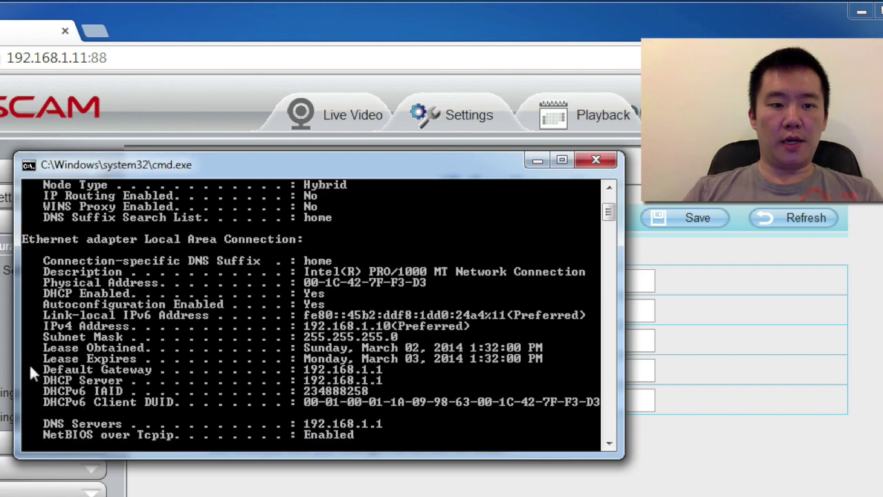
right_click(98, 364)
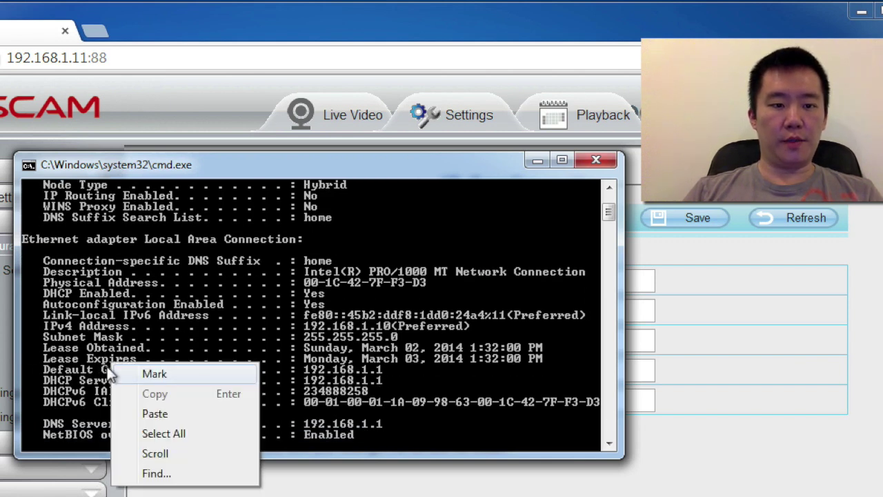
left_click(152, 372)
left_click(31, 365)
left_click_drag(32, 367, 393, 377)
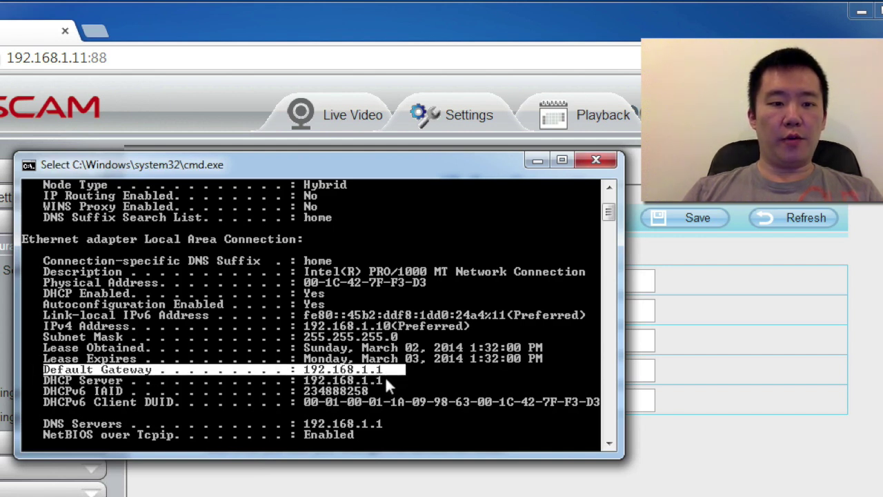
left_click_drag(42, 424, 368, 421)
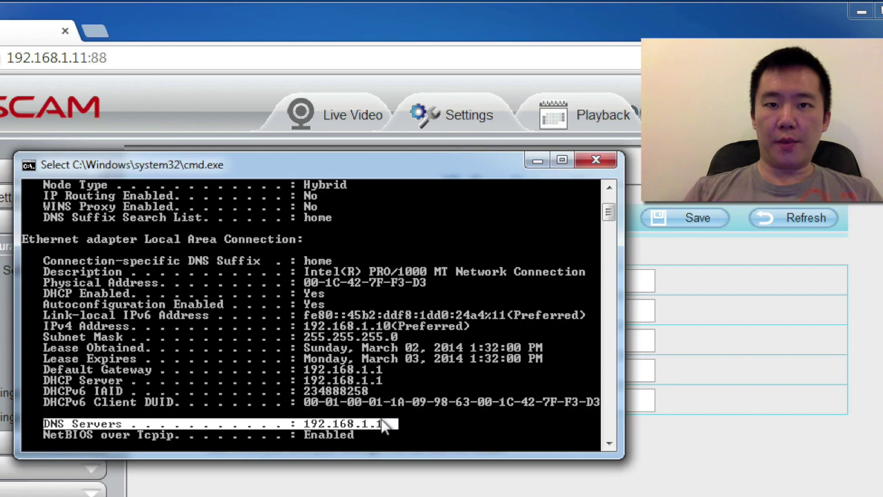
left_click(588, 161)
Step: Set the secondary DNS server to 192.168.1.1 and save the IP configuration, accepting the IP address change
left_click(481, 400)
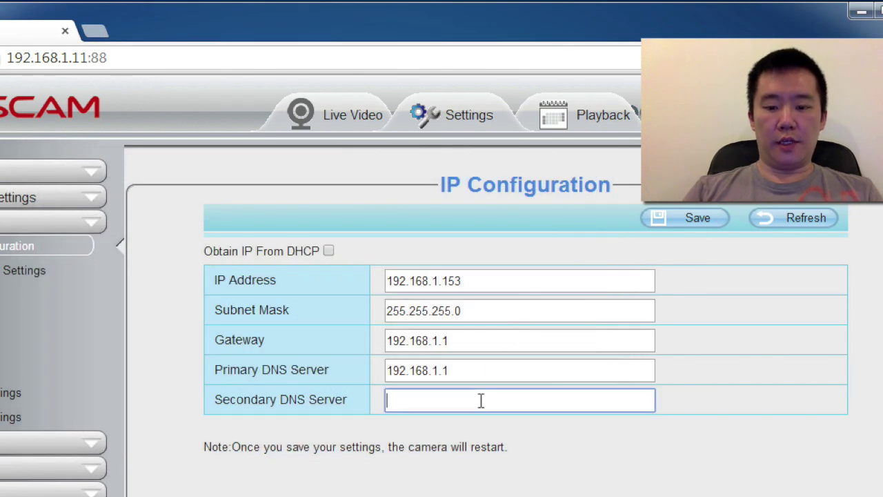
type("192.168.1")
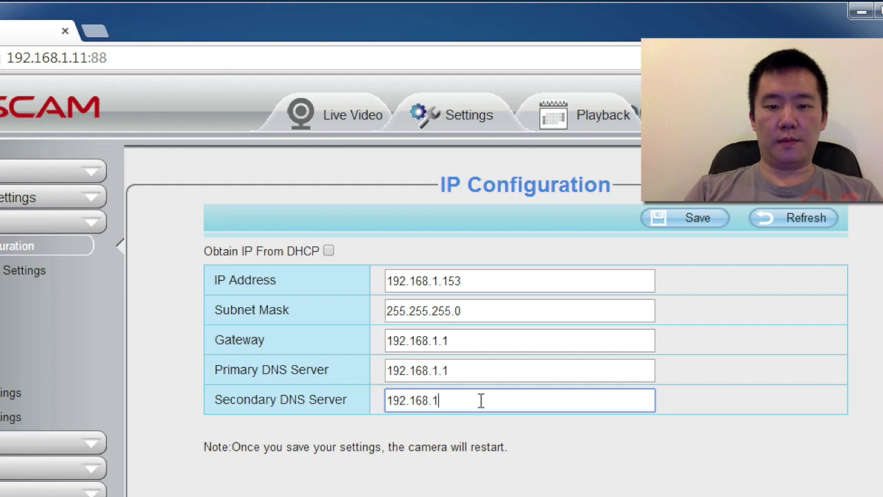
type(".1")
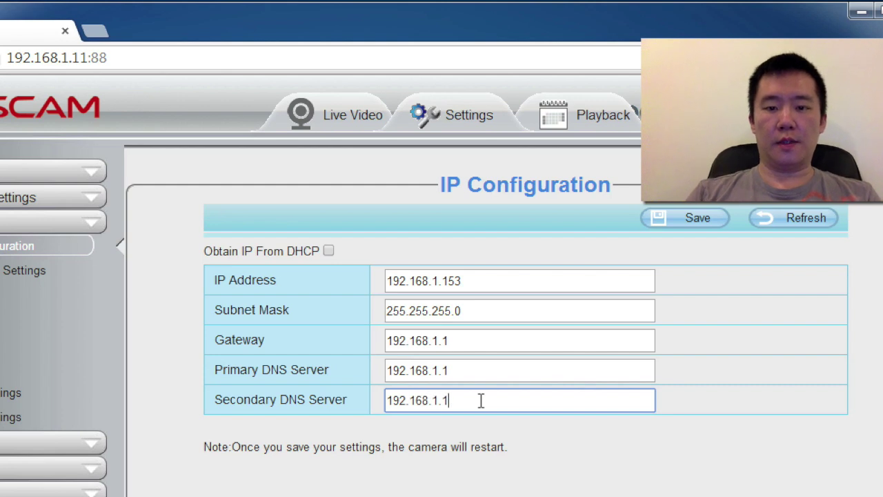
left_click(684, 221)
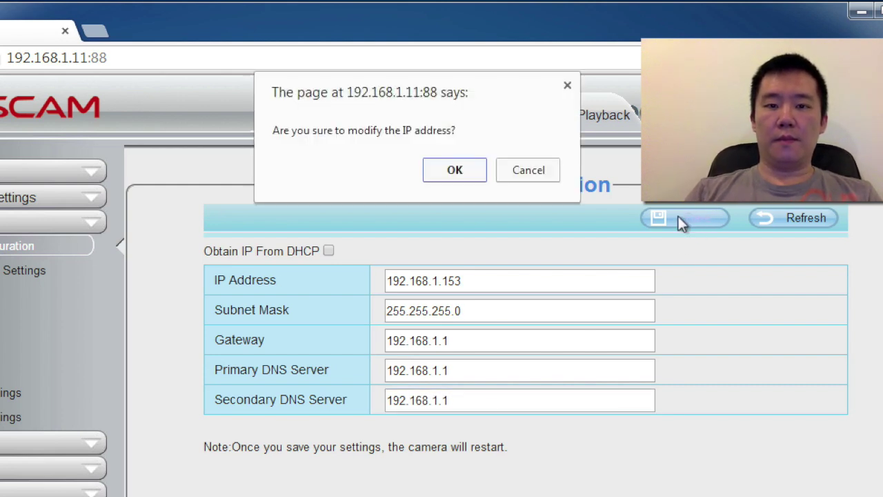
left_click(432, 171)
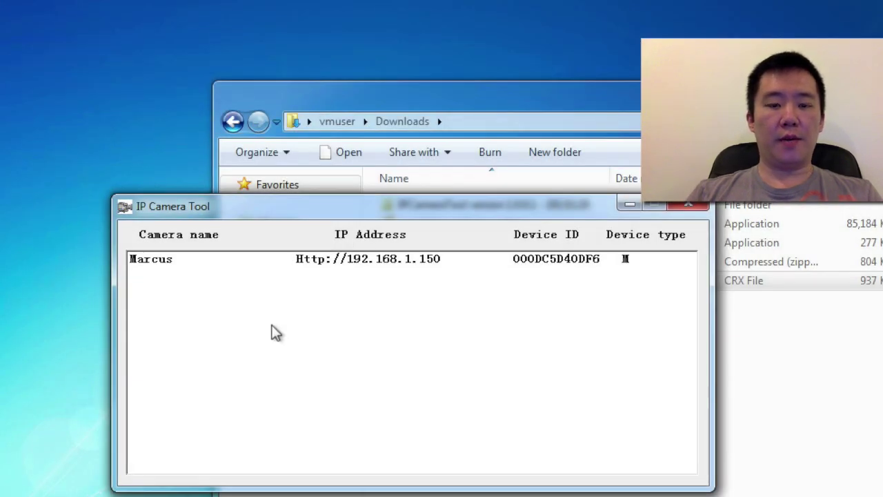
Step: Refresh the camera list in IP Camera Tool and open the FI9831W camera's web page
right_click(273, 330)
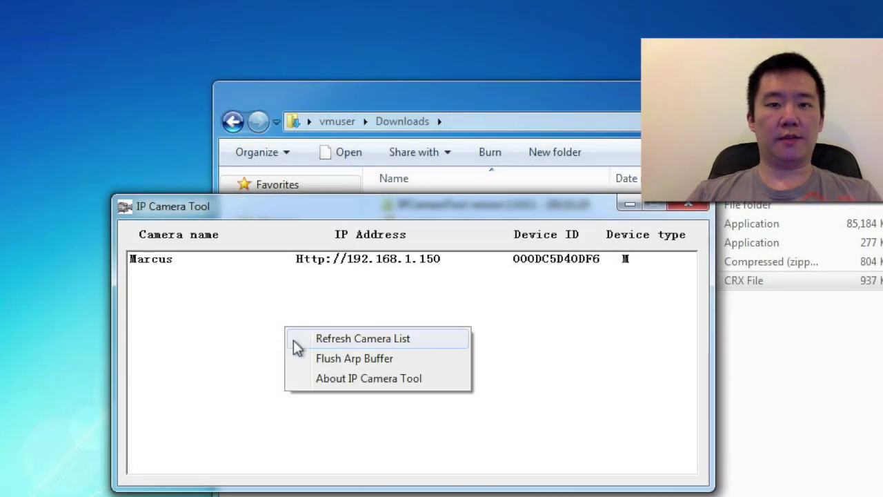
left_click(293, 341)
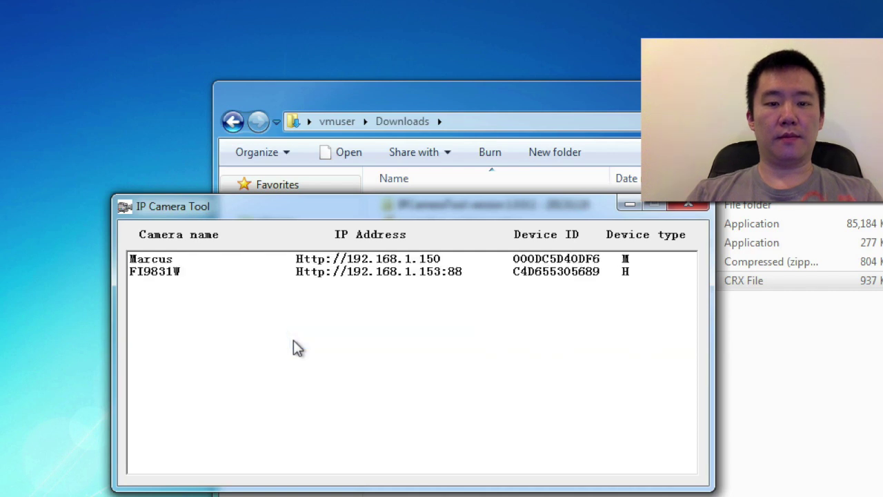
left_click(176, 275)
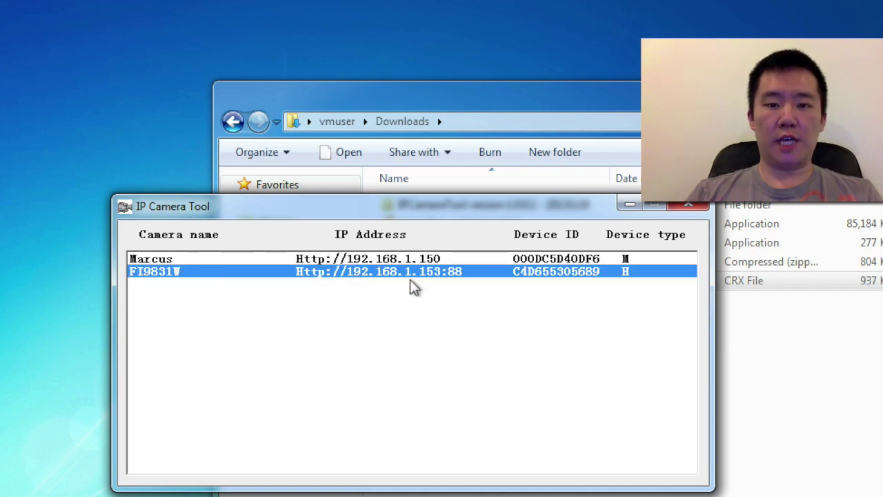
double_click(238, 278)
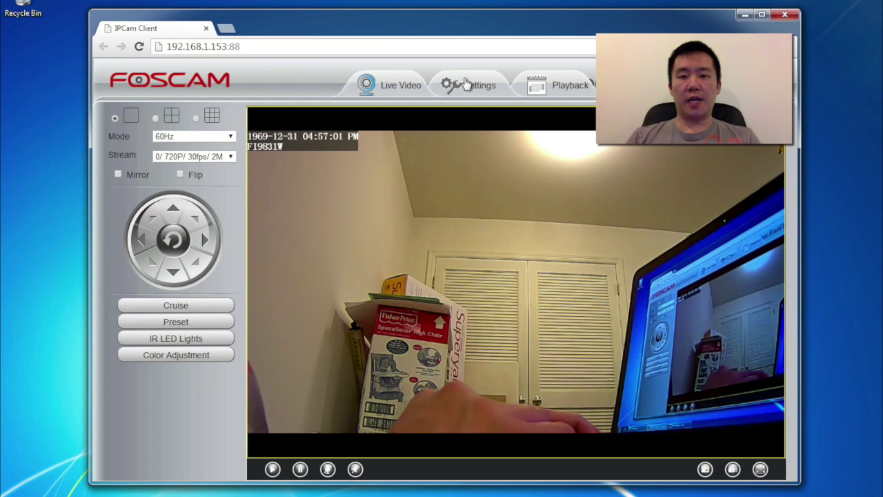
Step: In the camera's Video Settings, choose stream type 1 and set its resolution to 960P
left_click(463, 84)
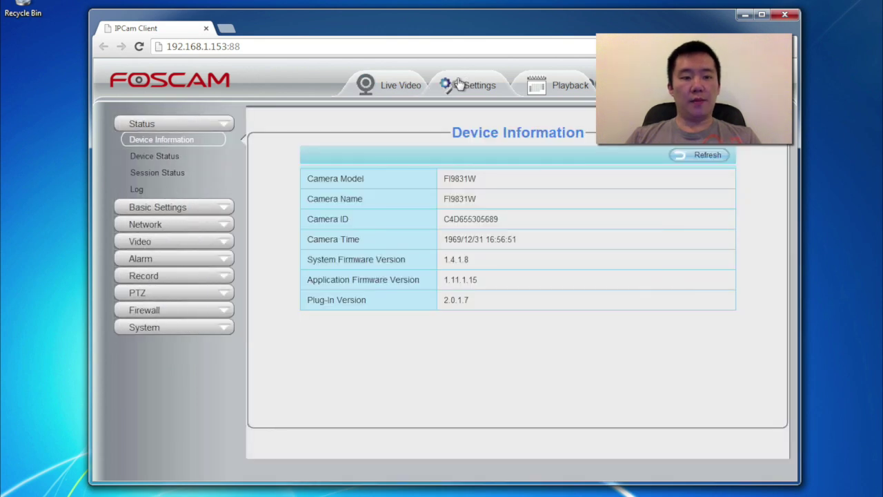
left_click(147, 243)
left_click(176, 193)
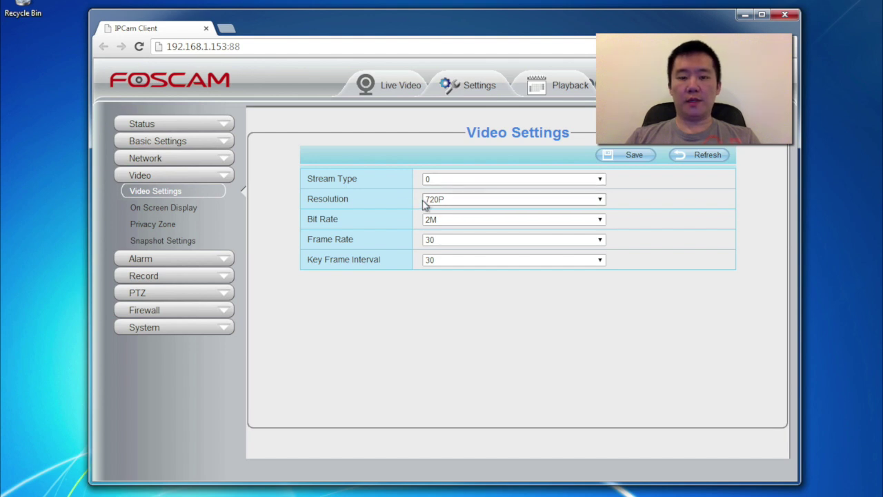
left_click(500, 182)
left_click(486, 200)
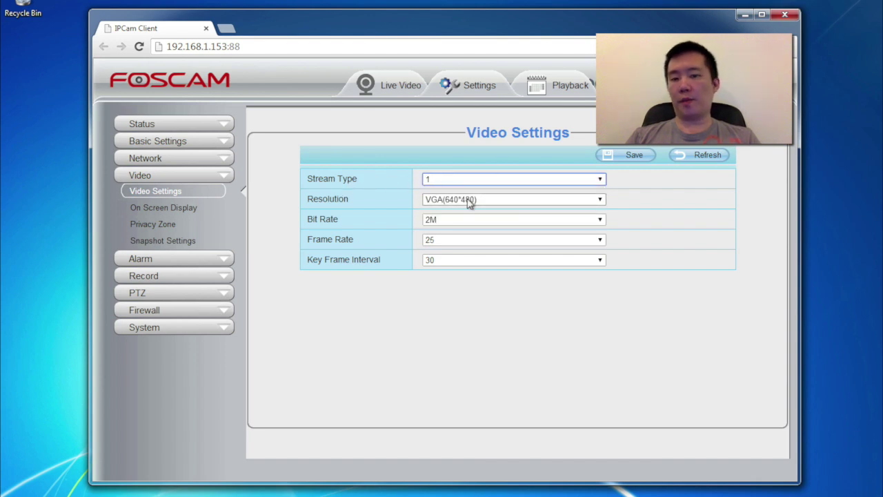
left_click(469, 200)
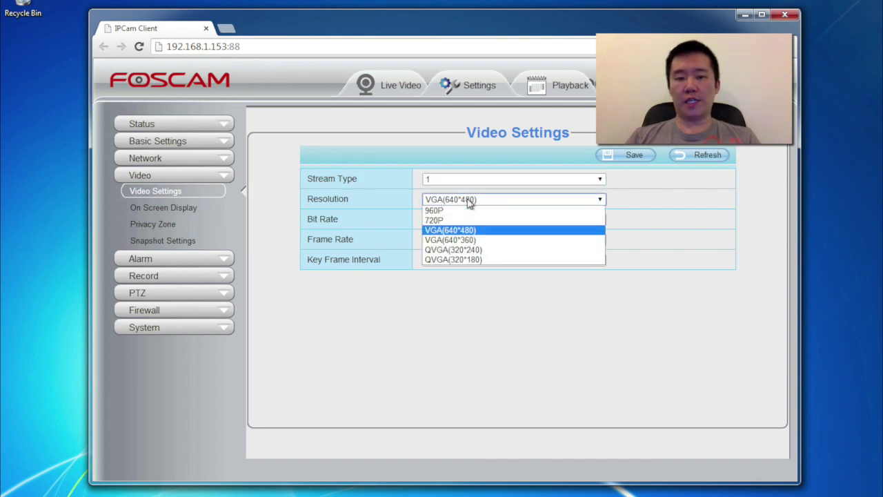
left_click(427, 211)
Step: Set the bit rate of stream type 1 to 1M and its frame rate to 30
left_click(431, 222)
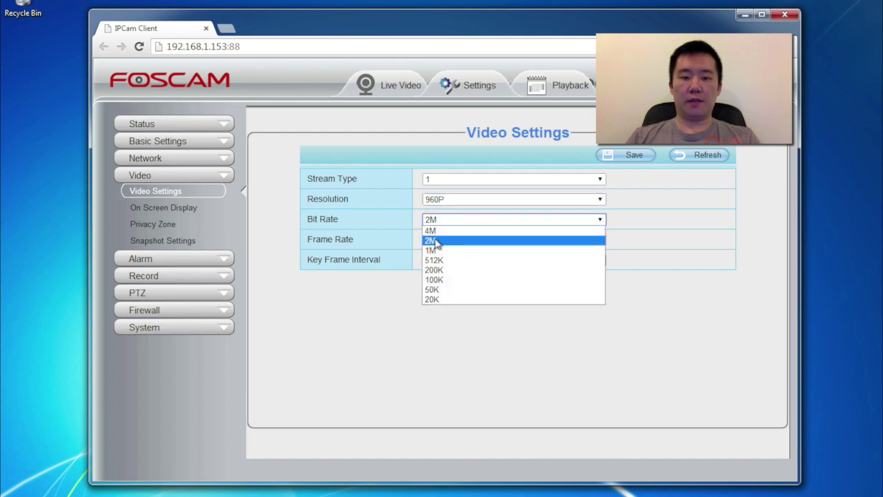
left_click(436, 250)
left_click(452, 240)
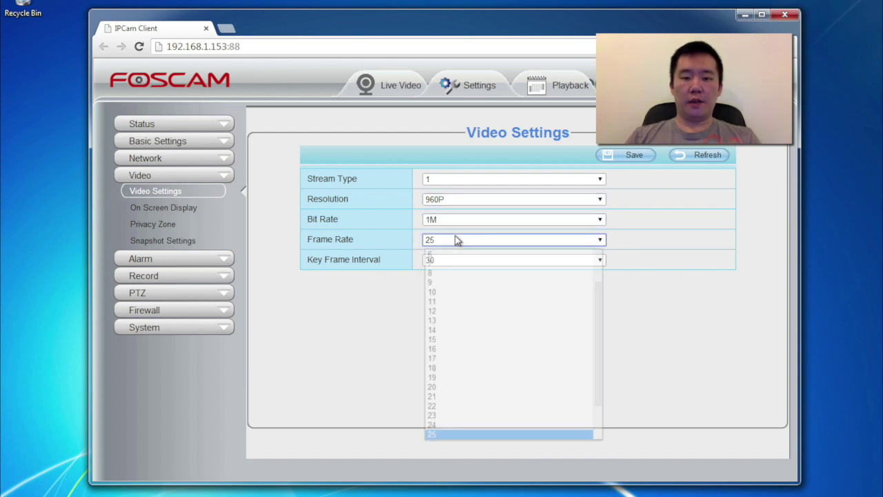
scroll(451, 367, "down", 3)
left_click(442, 438)
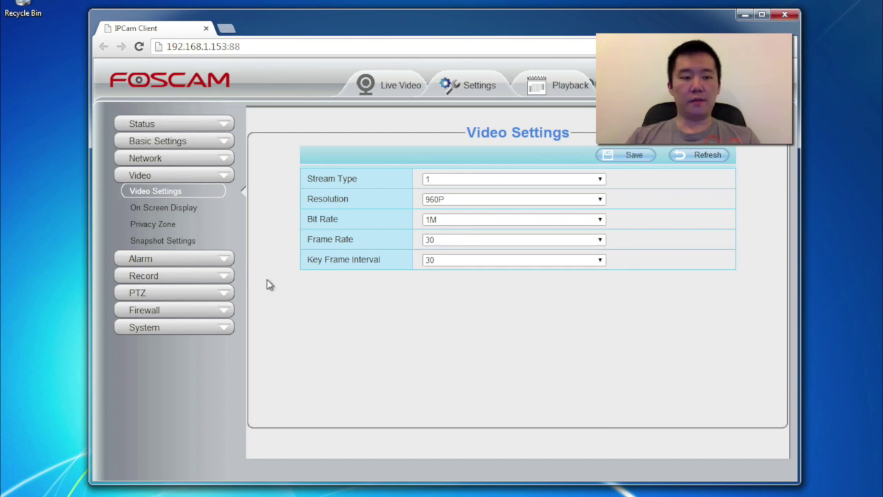
Step: Open the live video and switch its stream to 1/ 960P/ 30fps/ 1M
left_click(380, 89)
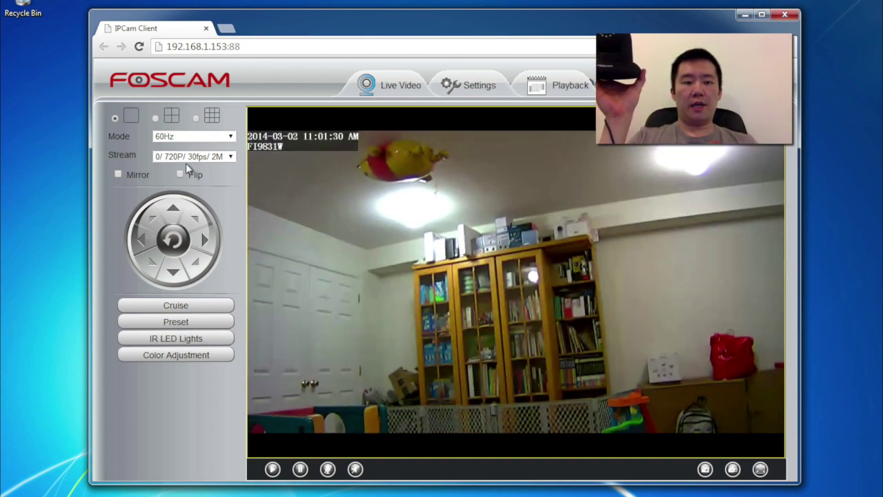
left_click(195, 158)
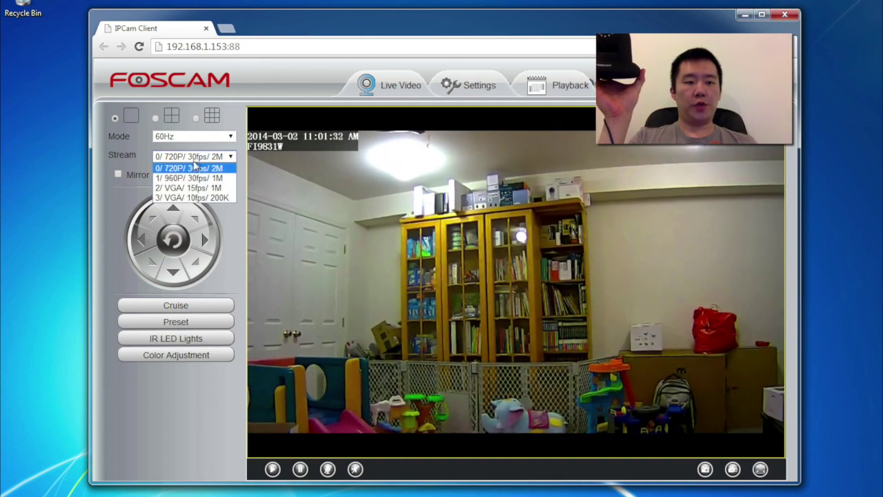
left_click(193, 177)
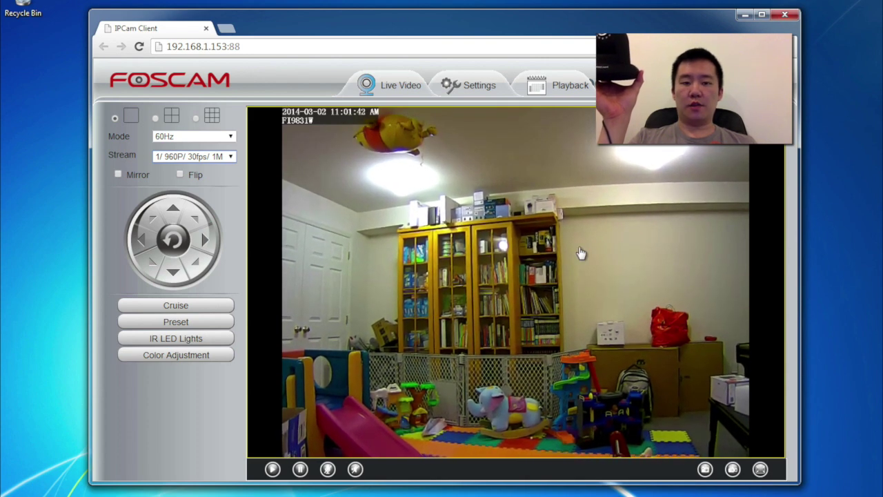
Step: Compare the picture by switching the live stream to 0/ 720P/ 30fps/ 2M and back to 1/ 960P/ 30fps/ 1M
left_click(209, 156)
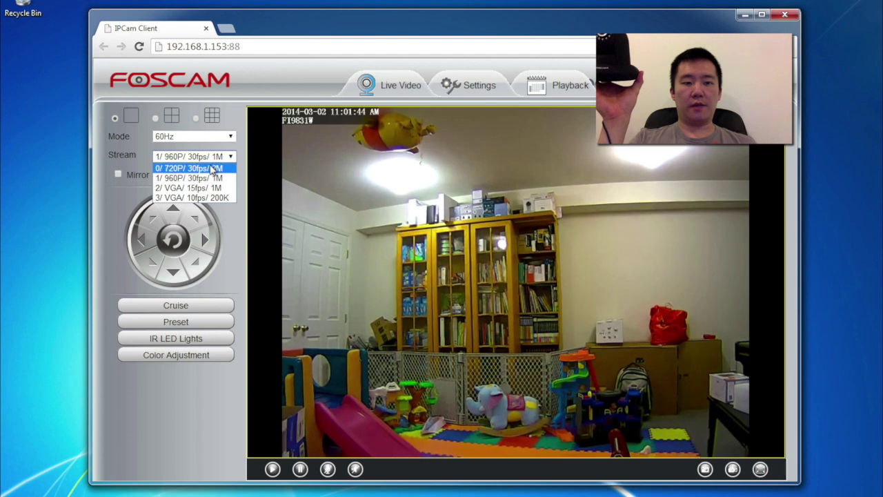
left_click(210, 167)
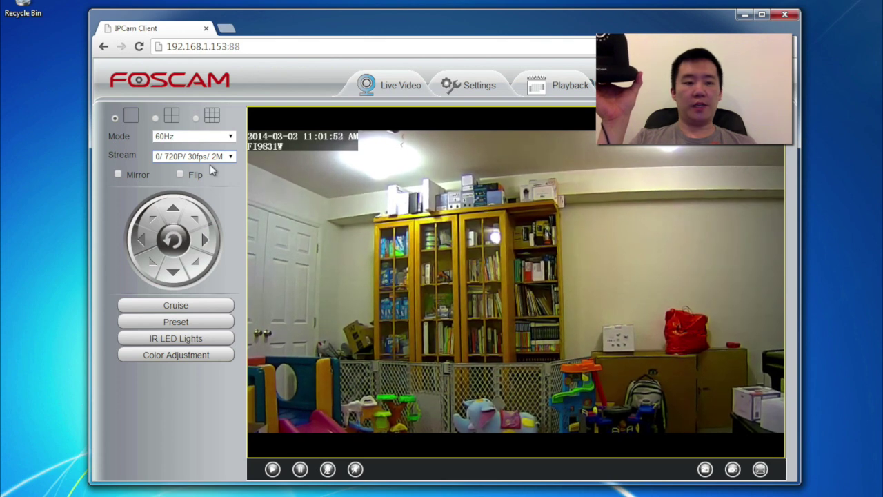
left_click(220, 156)
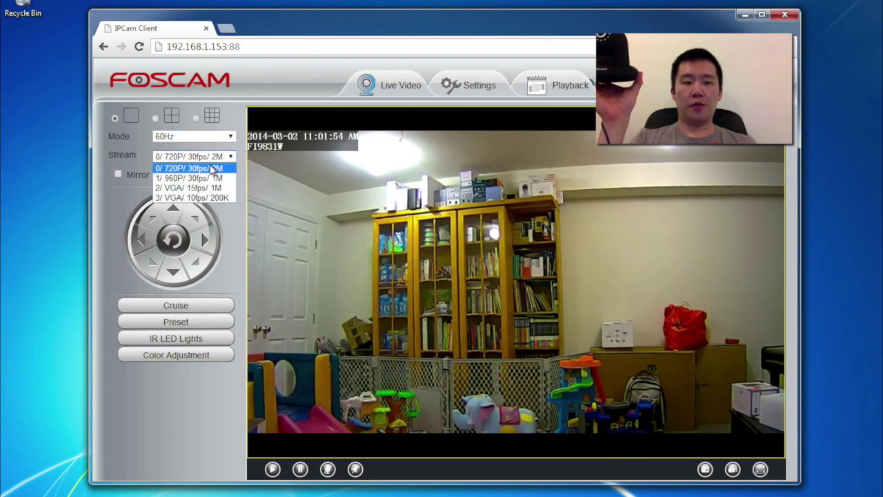
left_click(208, 178)
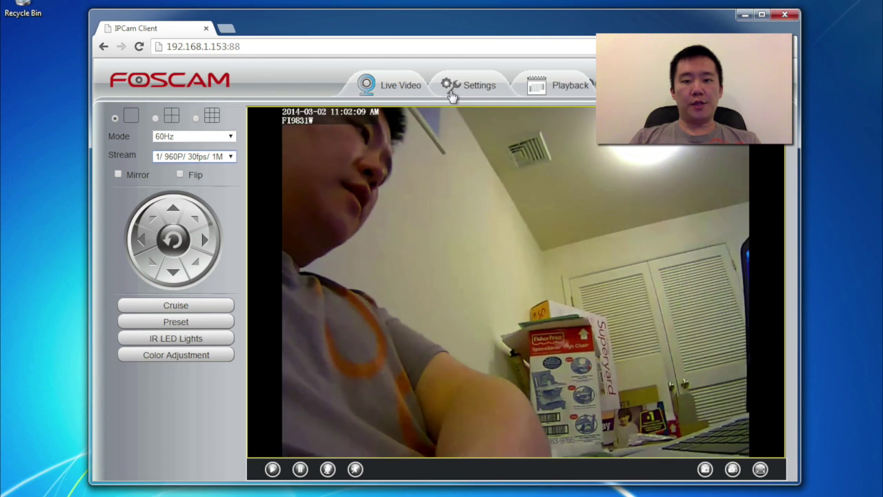
Step: In the PTZ settings, set the camera's Start-Up Option to Disable Start-Up
left_click(460, 91)
left_click(156, 293)
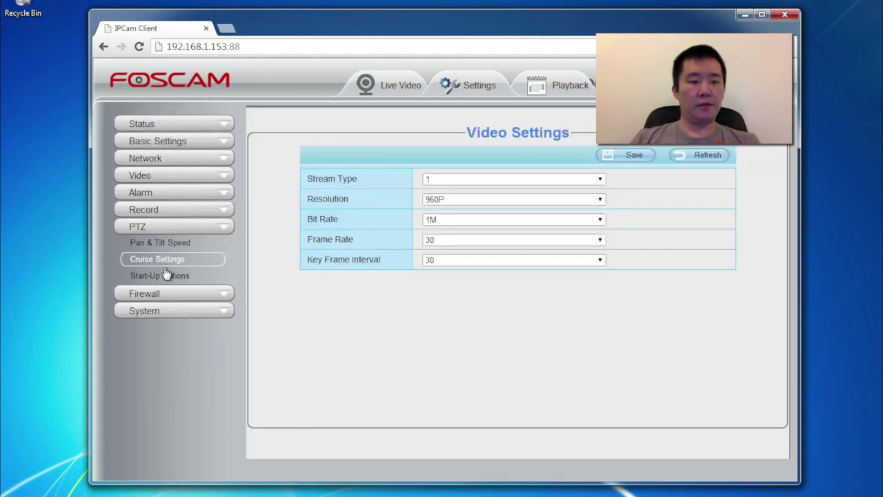
left_click(165, 277)
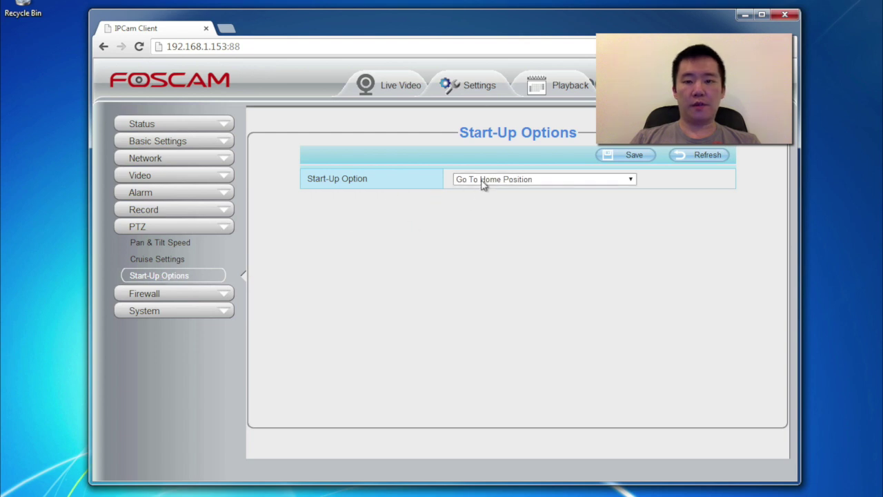
left_click(483, 184)
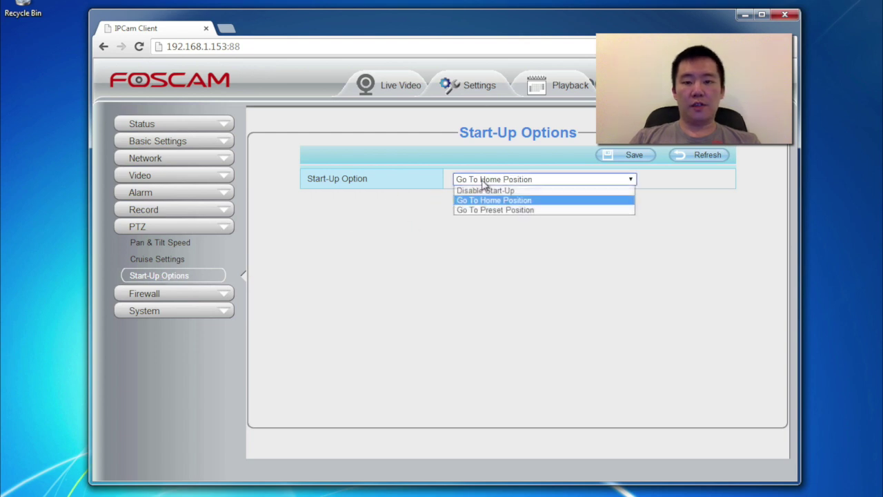
left_click(523, 192)
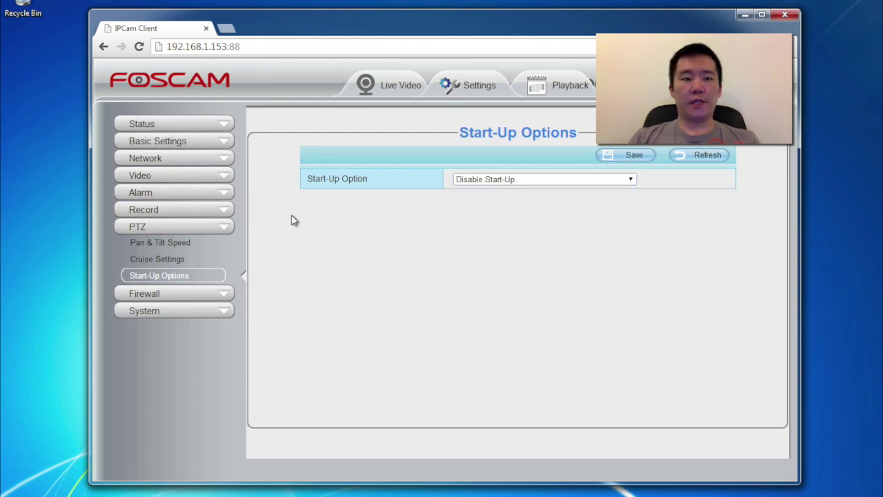
Step: Open the User Accounts settings and select the empty account row 2 to view the fields for adding a user
left_click(179, 143)
left_click(166, 194)
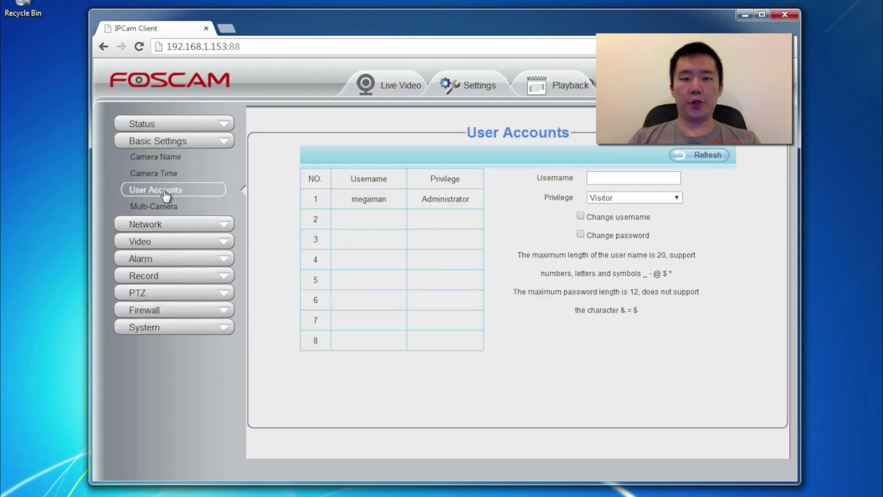
left_click(371, 222)
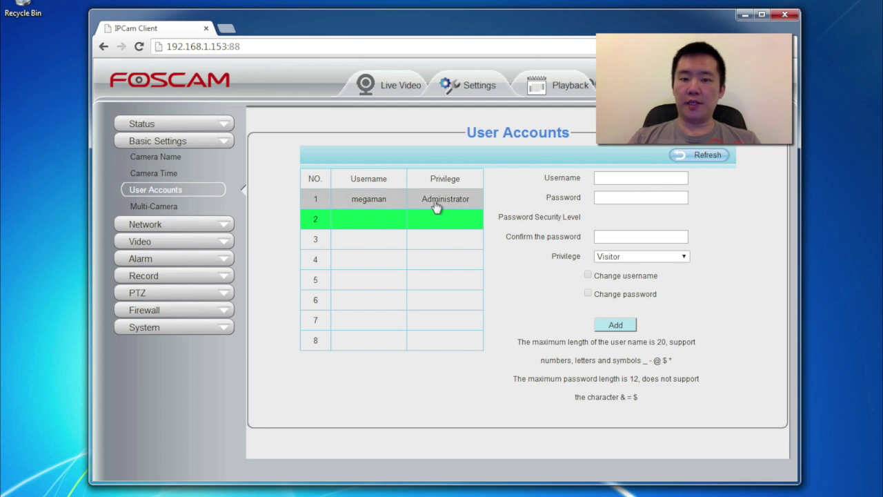
Step: Look through the Alarm, Record, PTZ and Status settings groups and return to the live video
left_click(173, 129)
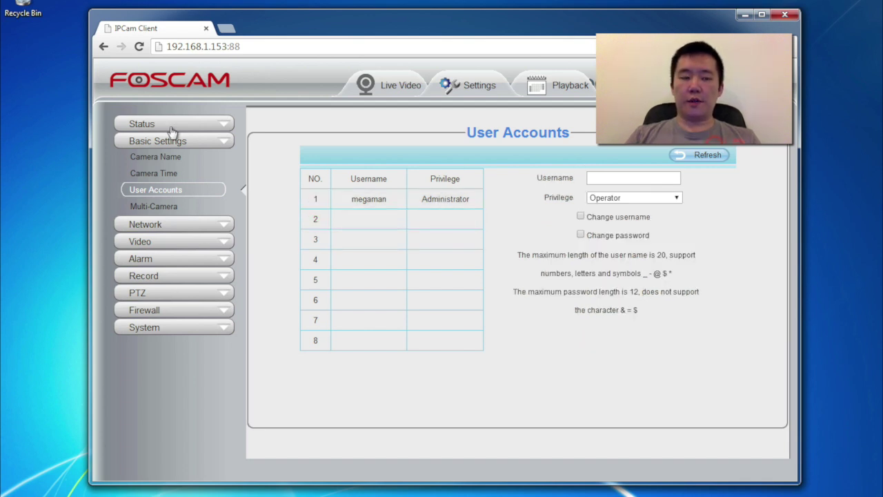
left_click(169, 258)
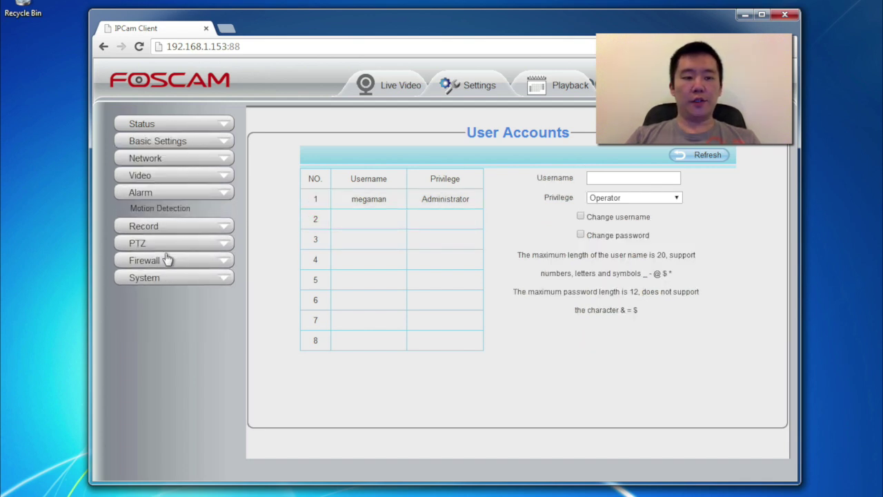
left_click(178, 228)
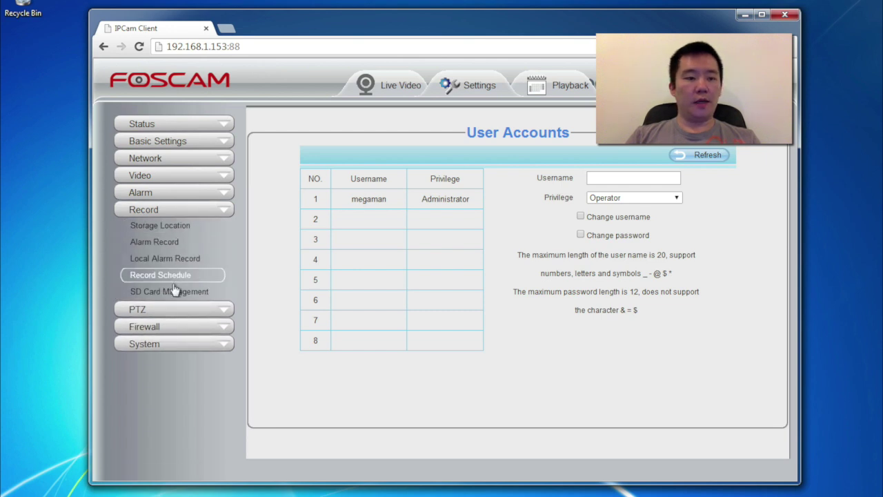
left_click(171, 308)
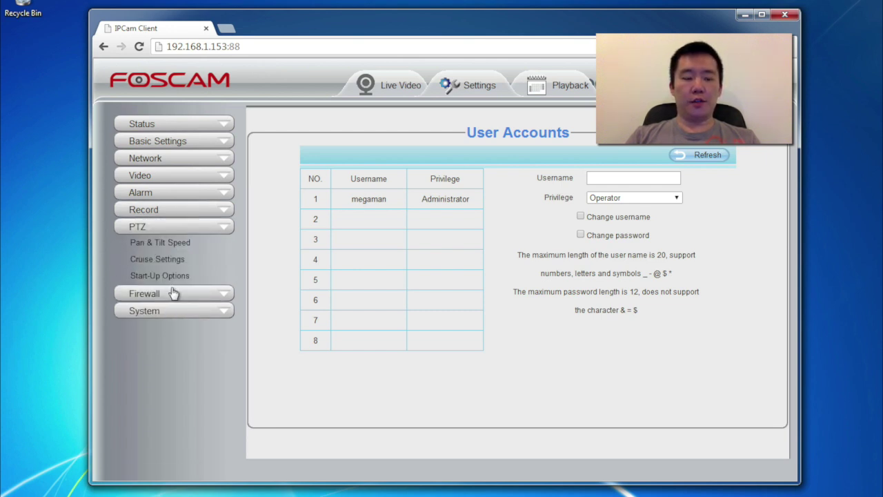
left_click(196, 127)
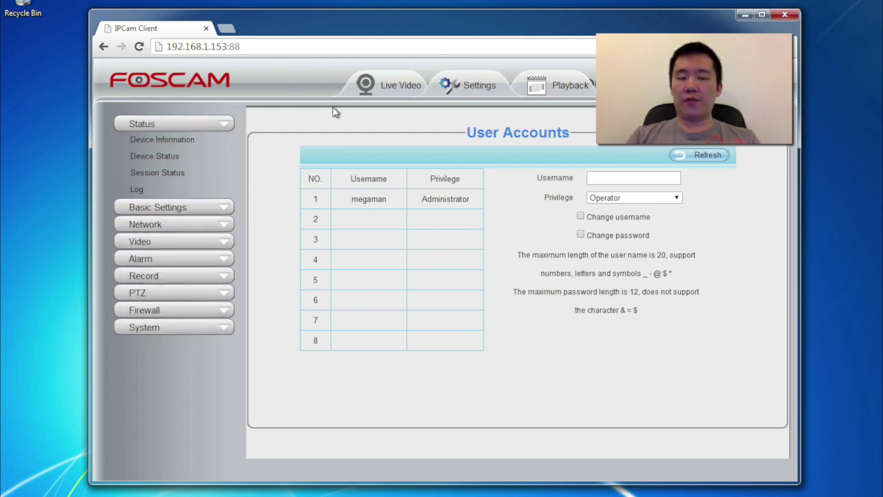
left_click(389, 83)
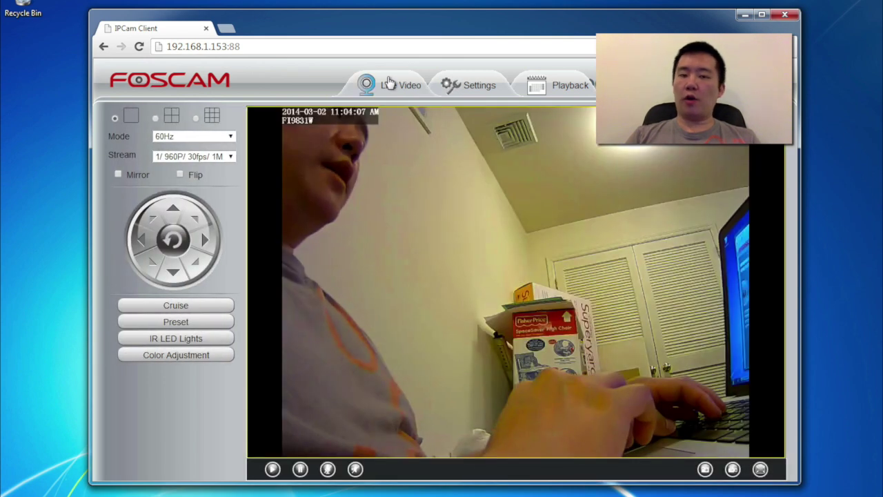